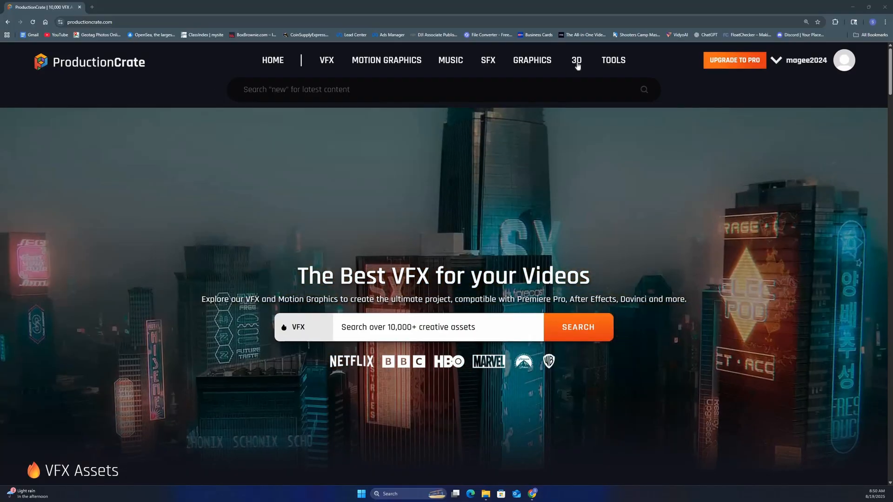
Step: Browse ProductionCrate's 3D models in the Space category and show only the free ones
mouse_move(577, 66)
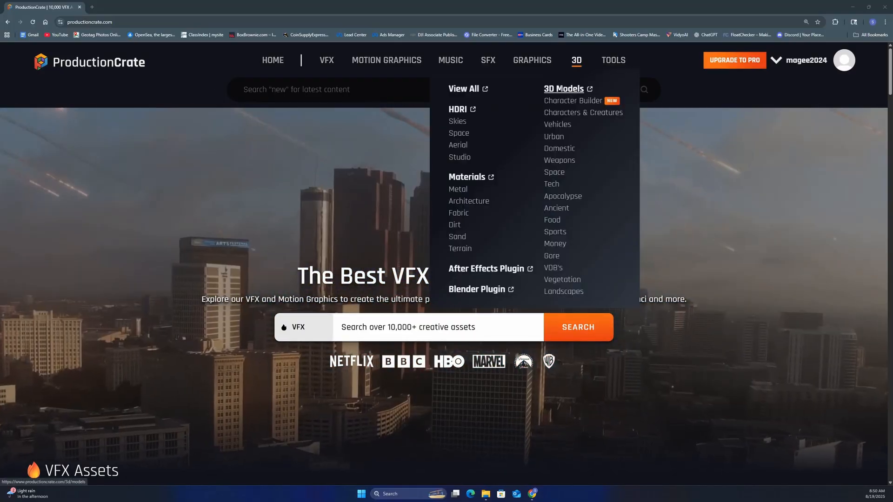
left_click(565, 89)
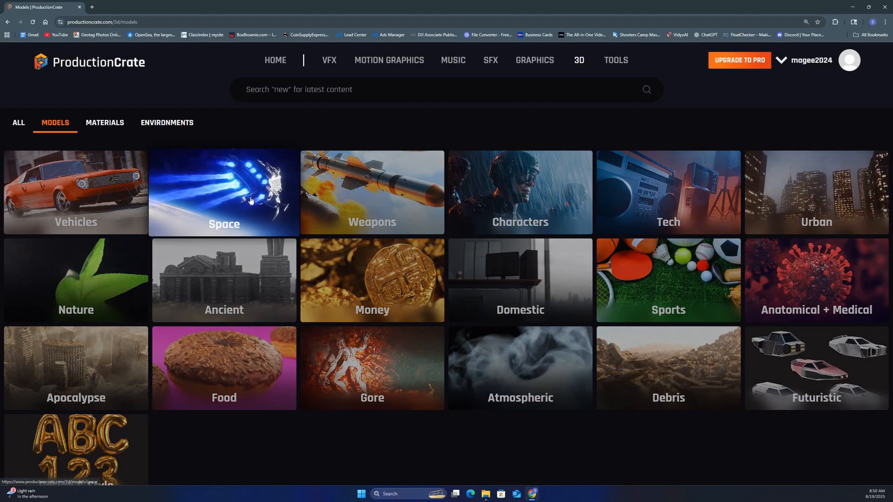
left_click(250, 200)
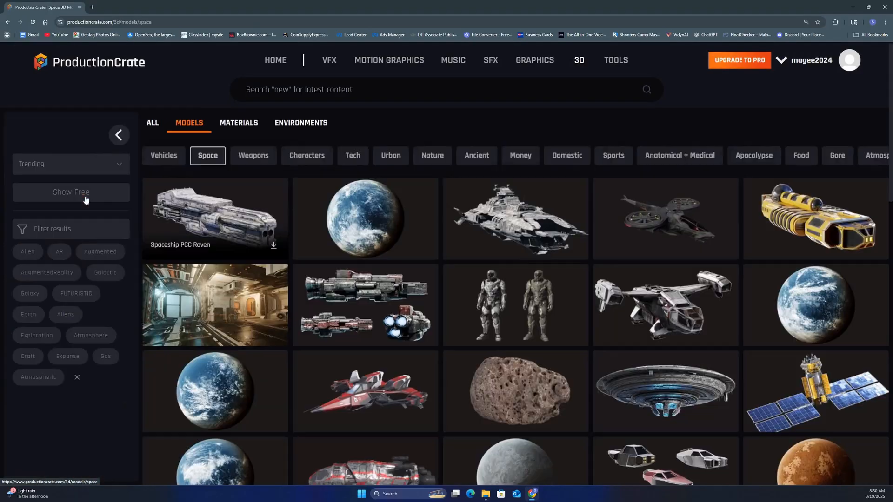
left_click(85, 200)
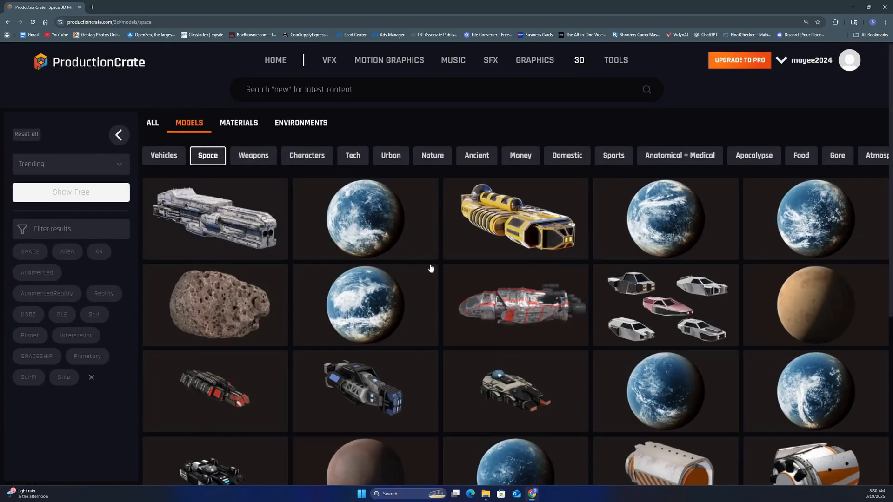
Step: Open the free Spaceship PCC Raven model, rotate its 360 preview, and open its download resolution options
scroll(431, 268, "down", 5)
scroll(363, 279, "up", 5)
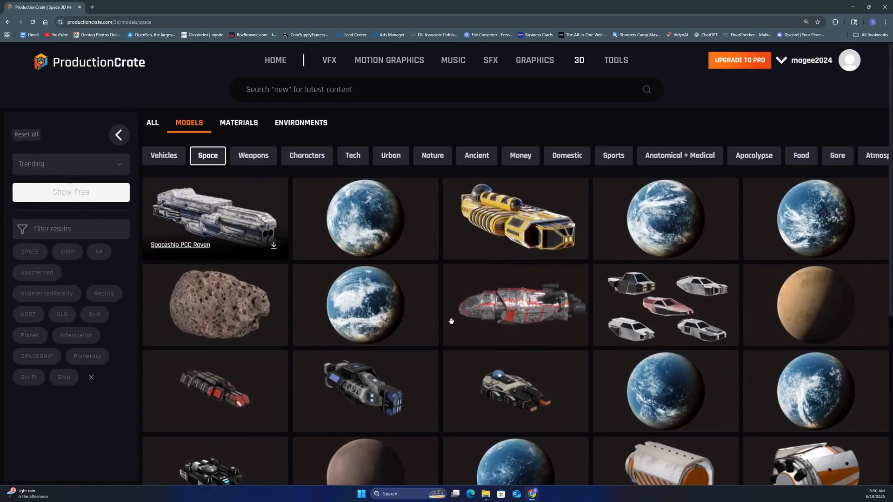
left_click(488, 294)
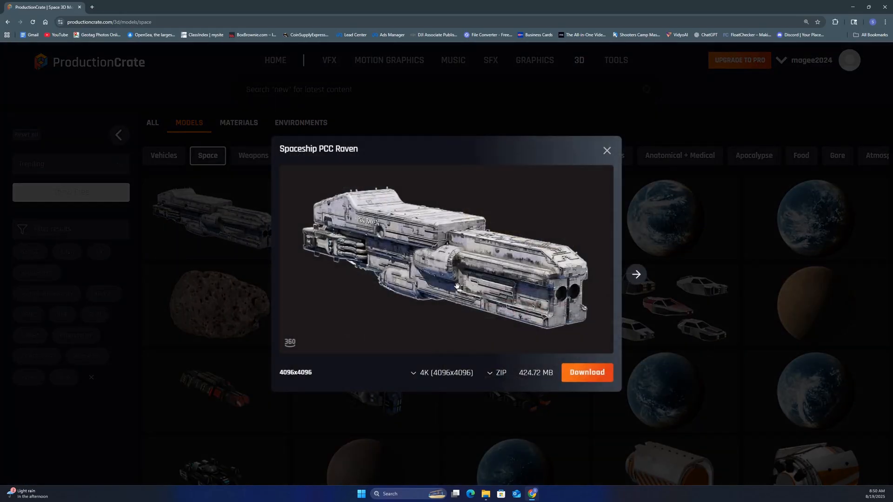
left_click_drag(444, 286, 483, 378)
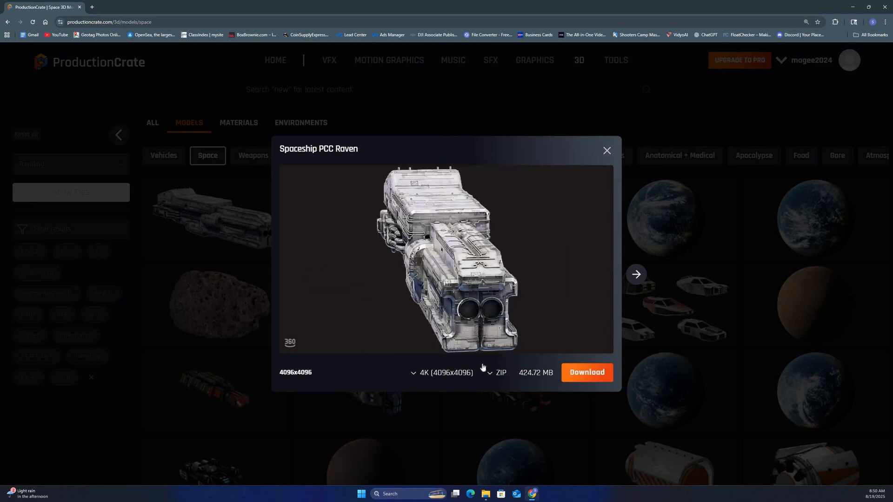
left_click(422, 378)
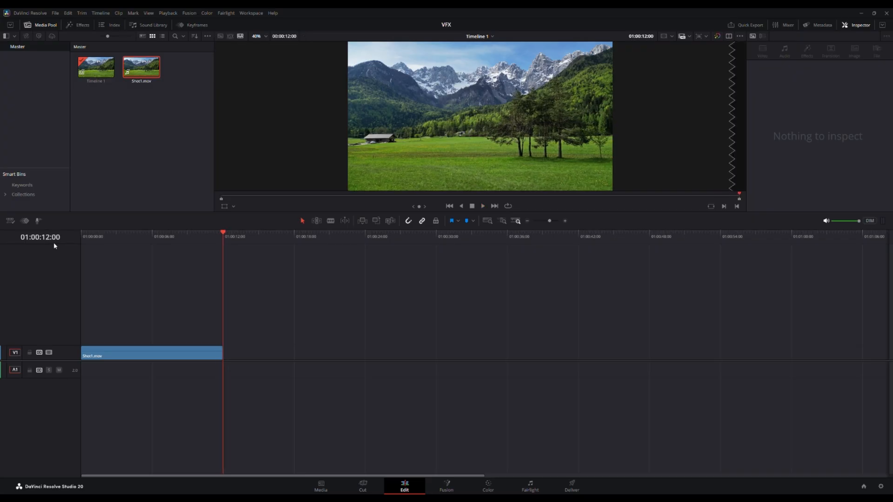
Step: In DaVinci Resolve, open the render settings for Timeline 1 and set the output location to E:\MyDesktop\VFX
left_click_drag(208, 234, 142, 235)
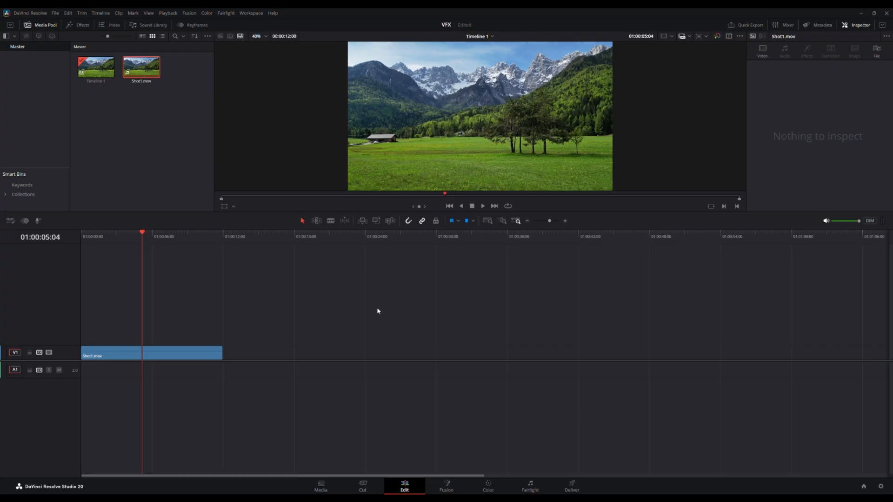
left_click(573, 487)
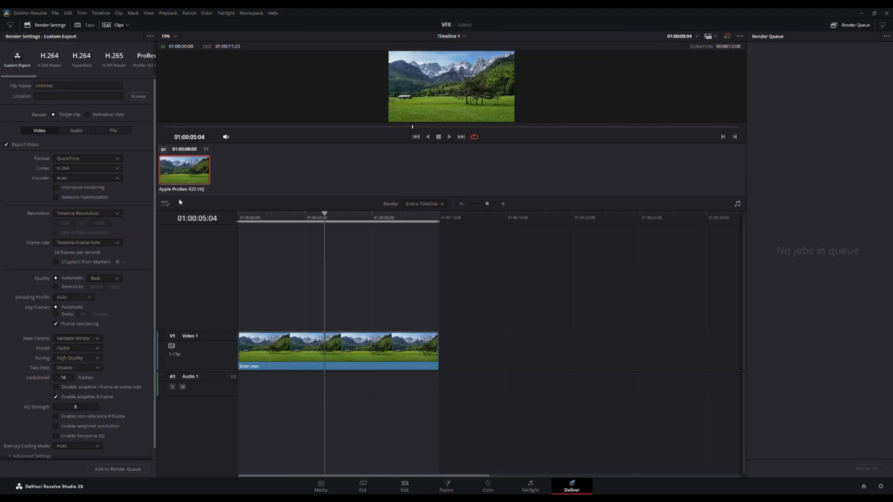
left_click(136, 98)
left_click(367, 249)
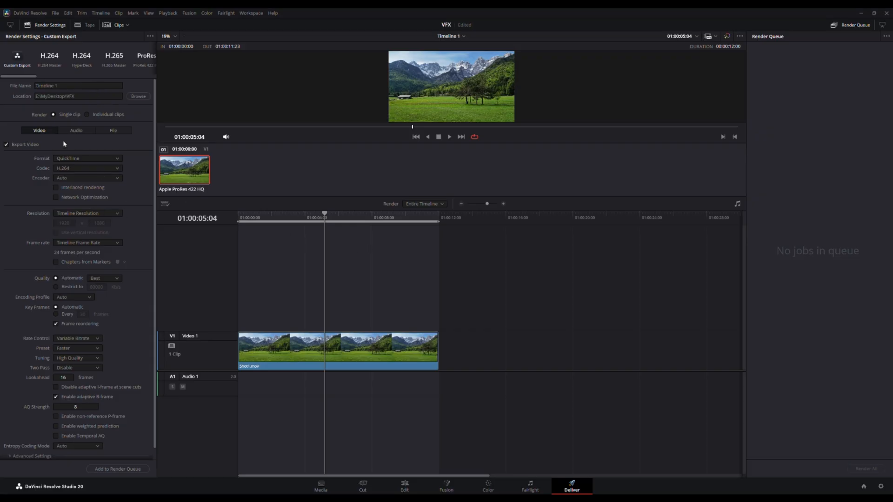
Step: Name the render file ImageSeq_ and set the export format to PNG
left_click(79, 86)
key("BackSpace")
key("BackSpace")
key("BackSpace")
key("BackSpace")
key("BackSpace")
key("BackSpace")
key("BackSpace")
key("BackSpace")
key("BackSpace")
key("BackSpace")
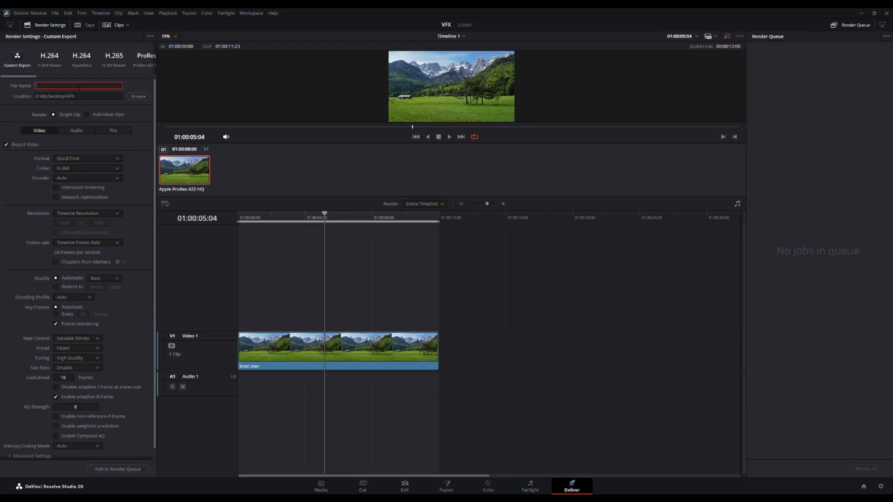
type("ImageSeq_")
left_click(106, 160)
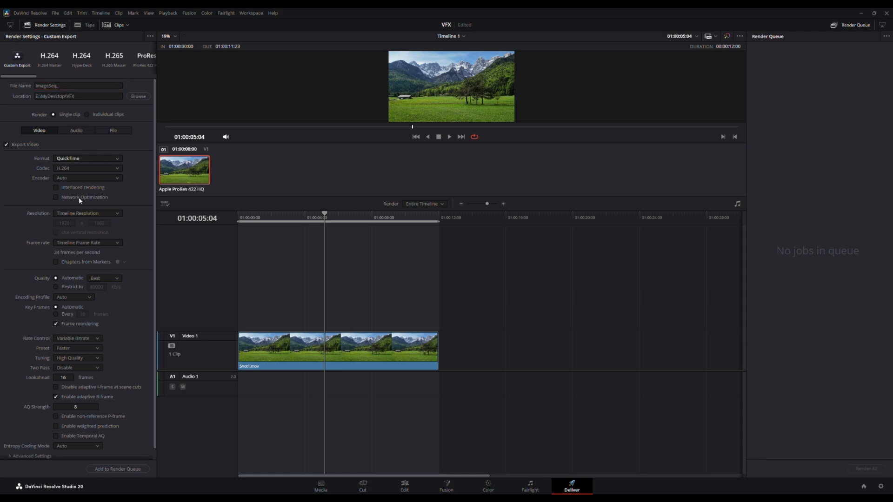
left_click(69, 231)
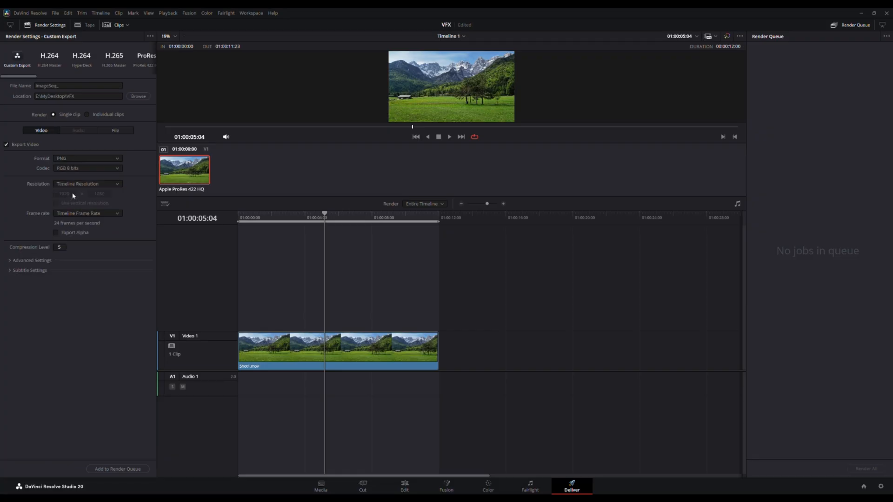
Step: Set the exported filenames to use 4 digits and have each clip start at frame 1
left_click(115, 132)
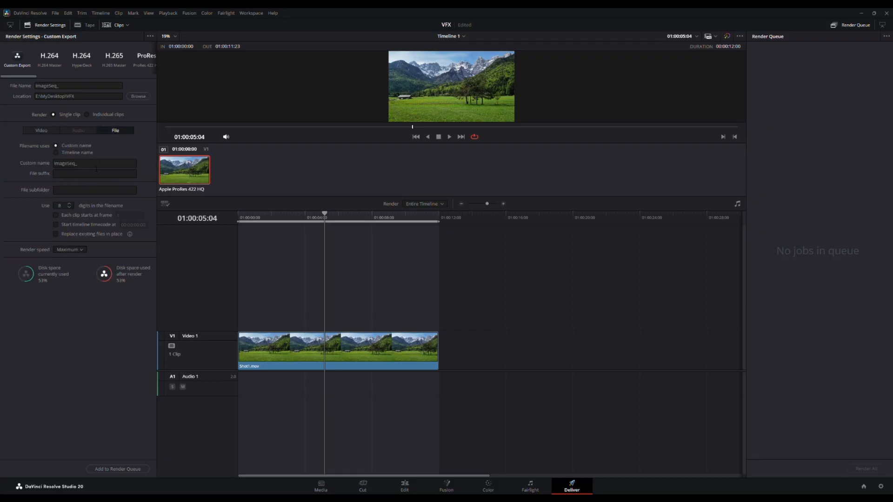
left_click(72, 209)
double_click(65, 209)
key("Return")
left_click(56, 215)
Step: Add the PNG sequence export to the render queue and render it
left_click(135, 470)
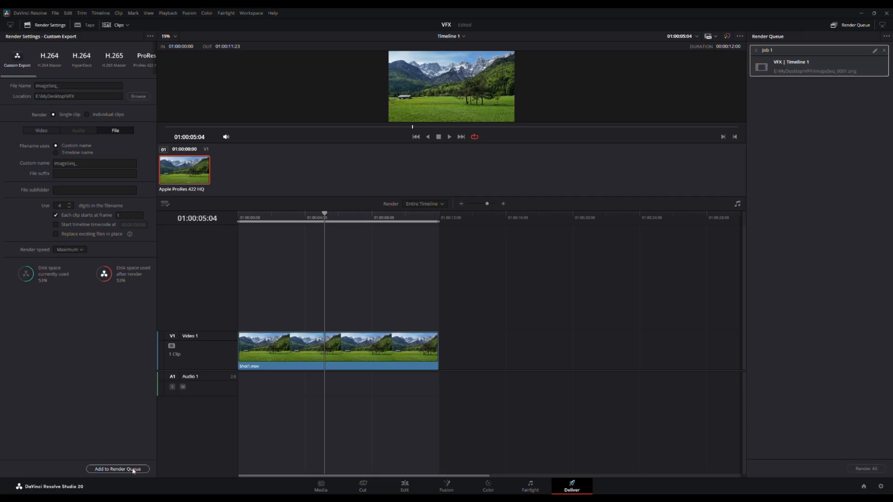
left_click(865, 469)
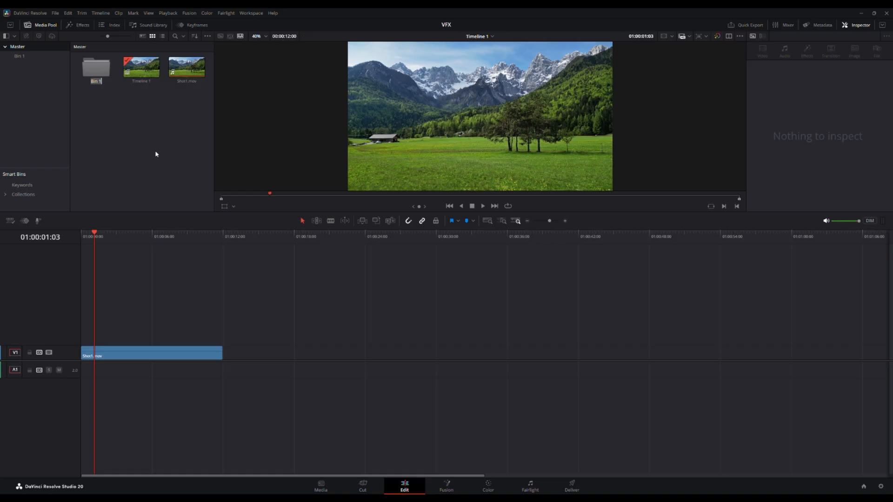
Step: Create two bins in the Master bin, named Footage and Timelines
type("Footage")
key("Return")
key("ctrl+shift+n")
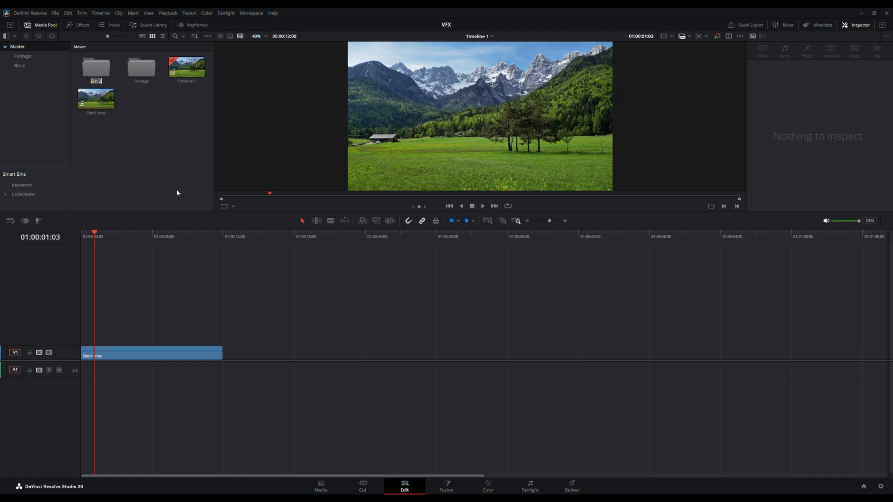
type("Timelines")
key("Return")
Step: Move Shot1.mov into the Footage bin and Timeline 1 into the Timelines bin
double_click(90, 101)
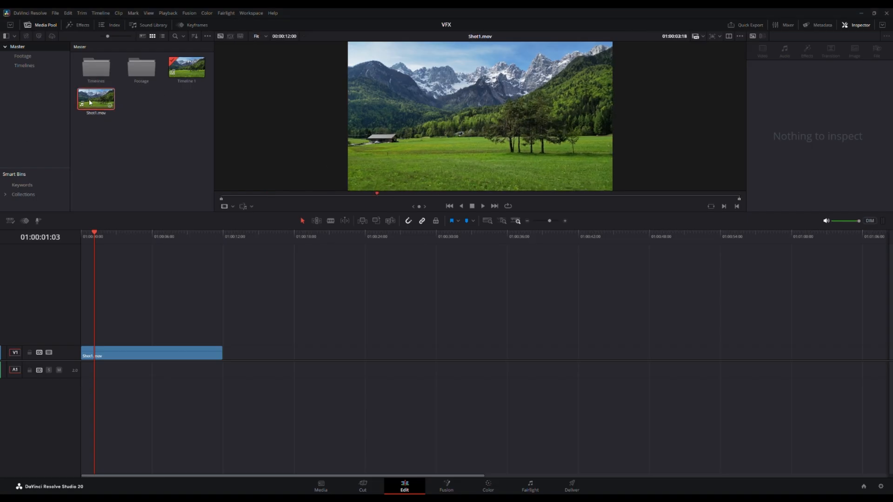
left_click_drag(90, 102, 102, 73)
double_click(189, 71)
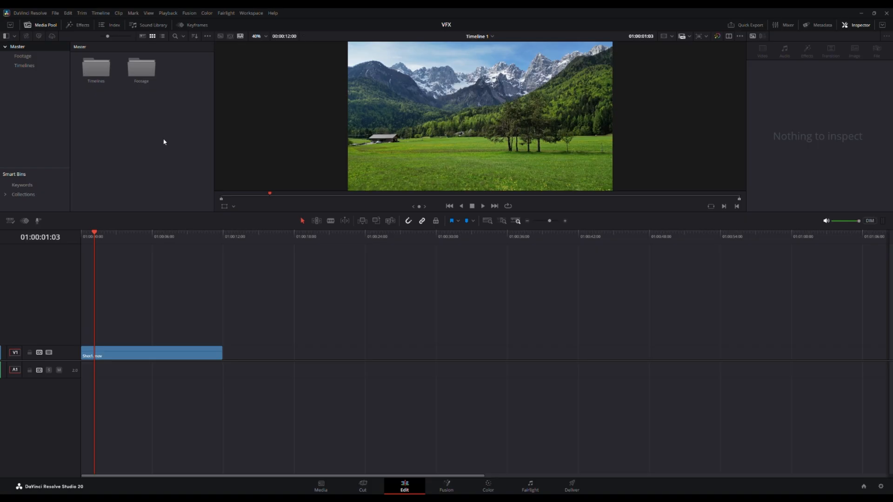
Step: Create two more bins in the Master bin, named Comps and ImageSeq
key("ctrl+shift+n")
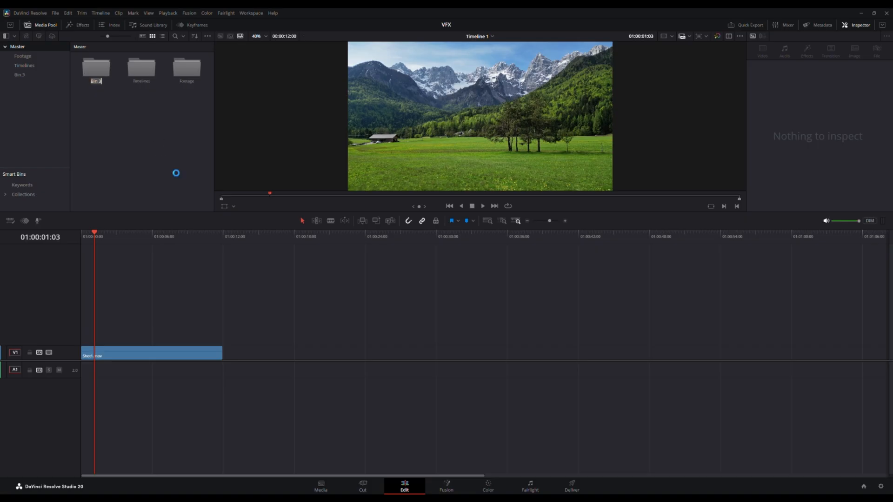
type("Comps")
left_click(171, 171)
key("ctrl+shift+n")
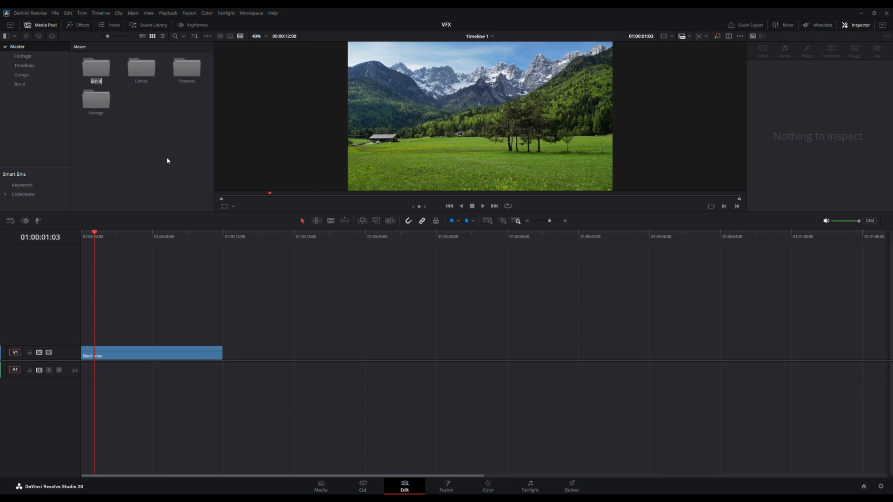
key("BackSpace")
type("Imageseq")
key("Return")
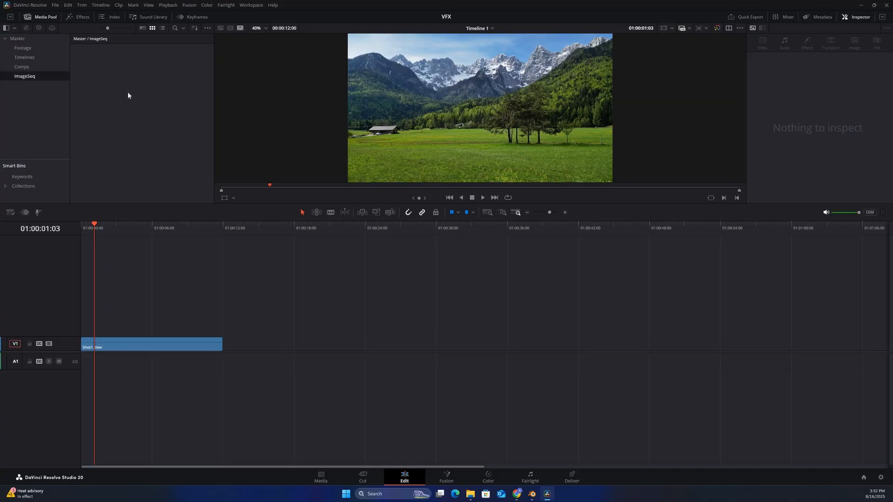
Step: Import all ImageSeq PNG frames from the VFX folder on the Desktop into the ImageSeq bin
right_click(146, 147)
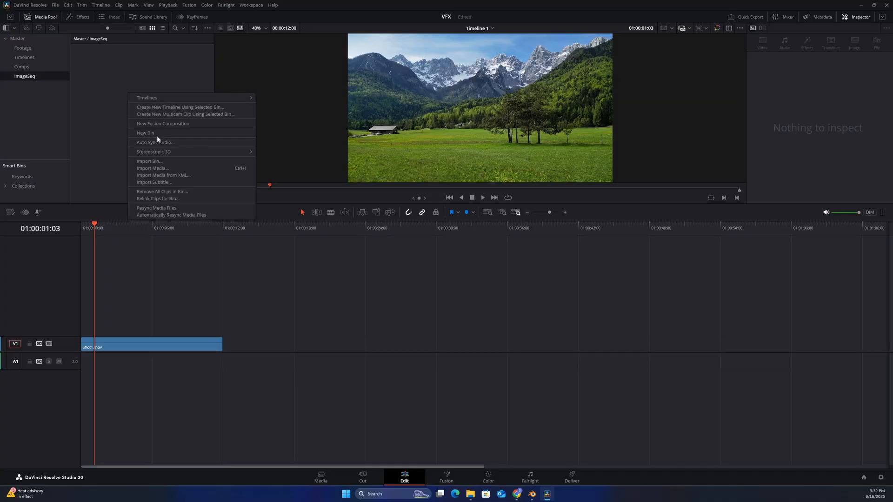
left_click(158, 168)
left_click(106, 67)
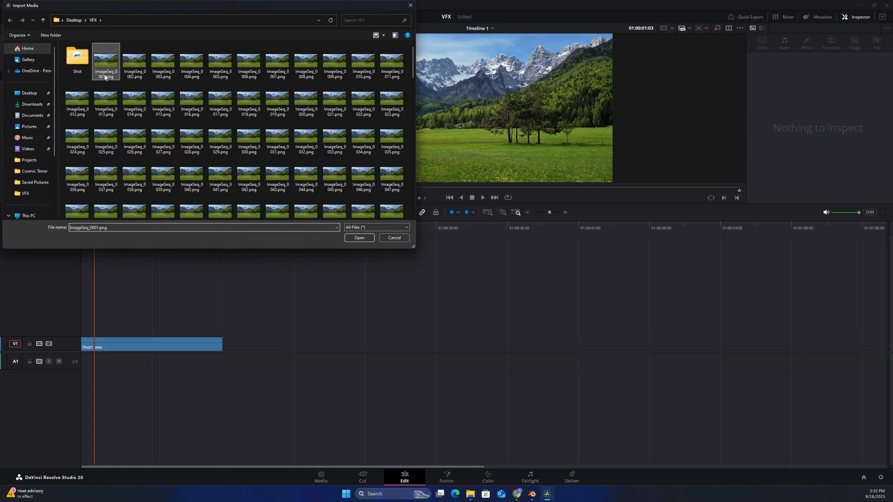
key("ctrl+a")
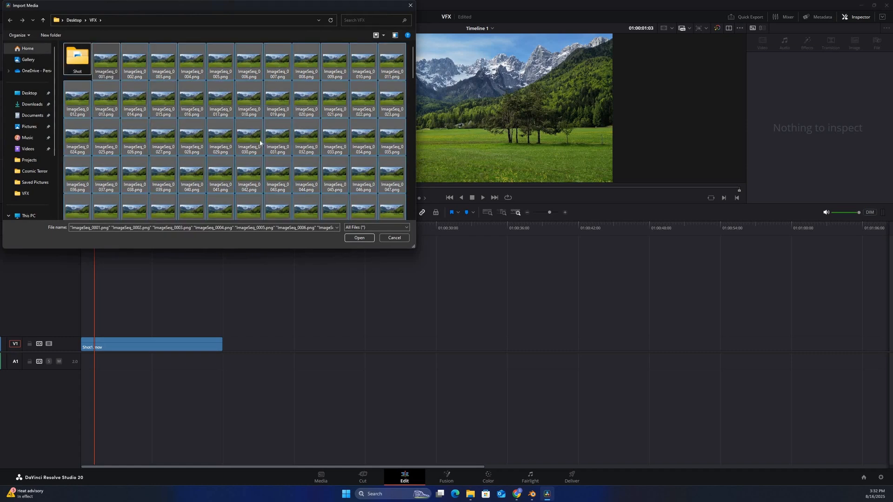
scroll(96, 212, "down", 5)
scroll(96, 211, "down", 8)
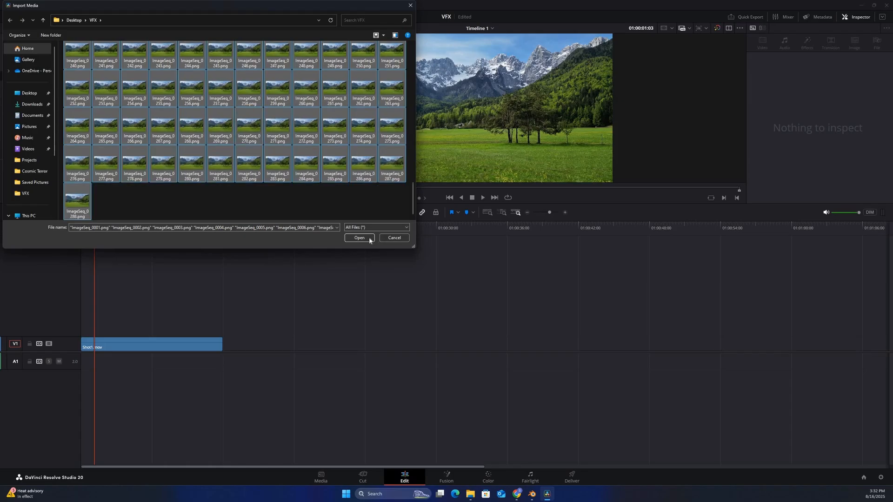
key("Return")
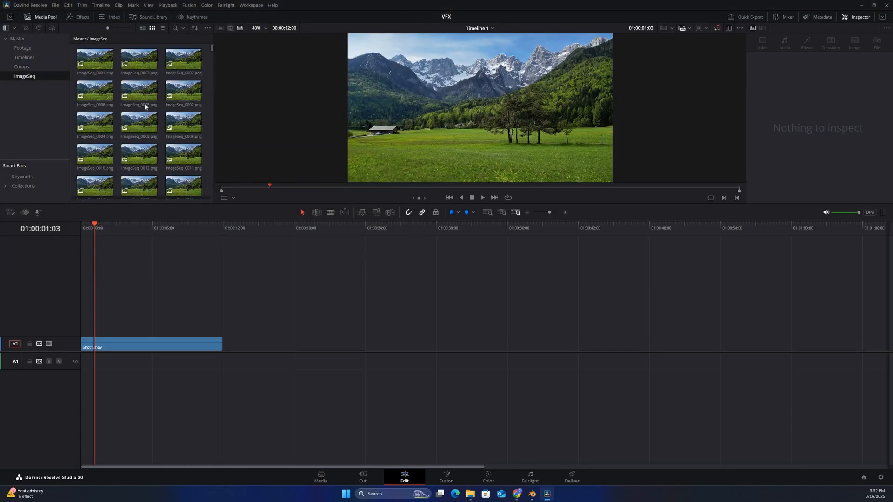
Step: Reopen the ImageSeq bin and check on the Media page that Frame Display Mode is Sequence
left_click(18, 39)
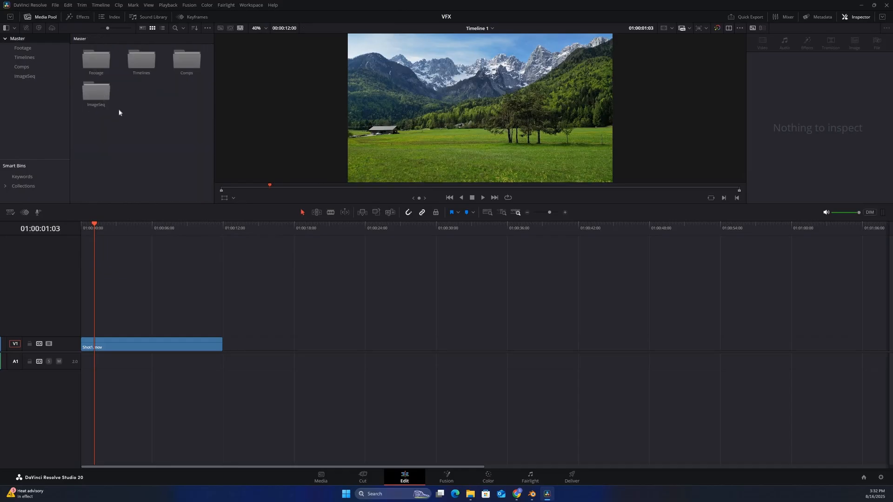
double_click(96, 92)
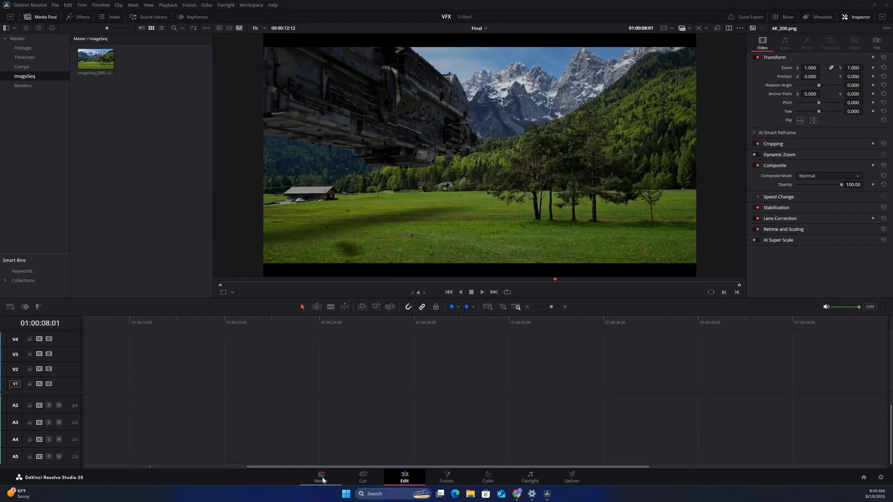
left_click(321, 478)
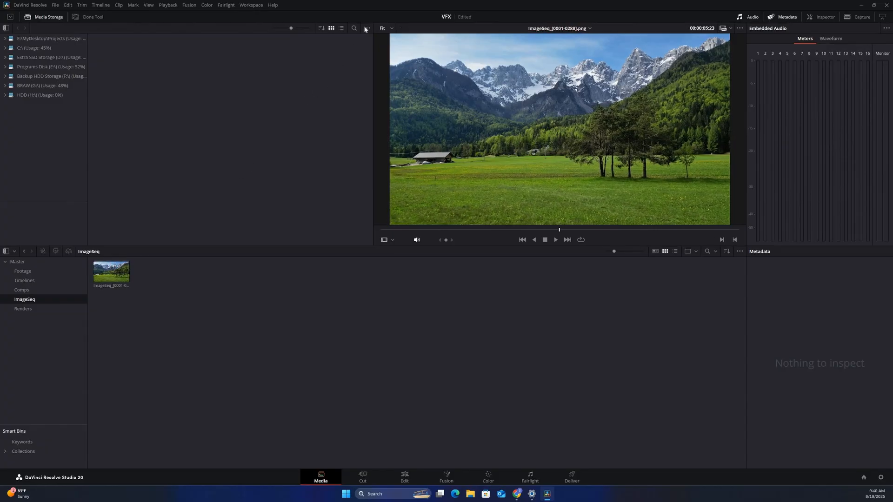
left_click(366, 28)
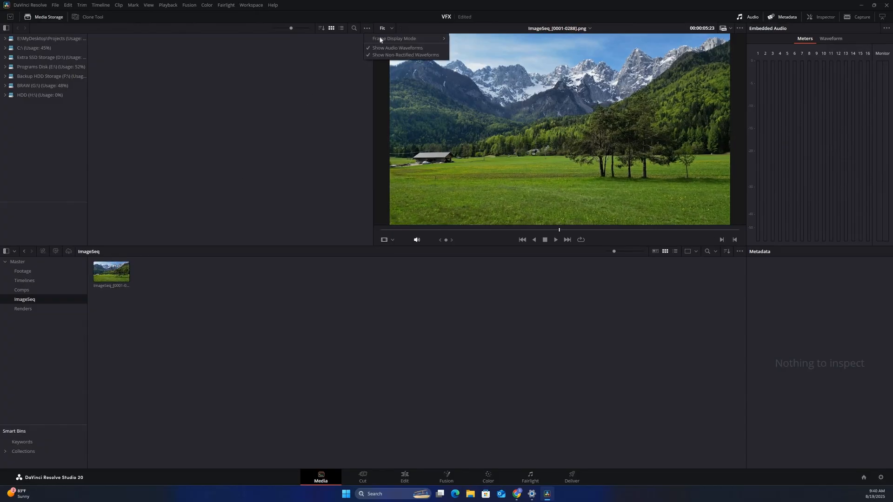
mouse_move(442, 38)
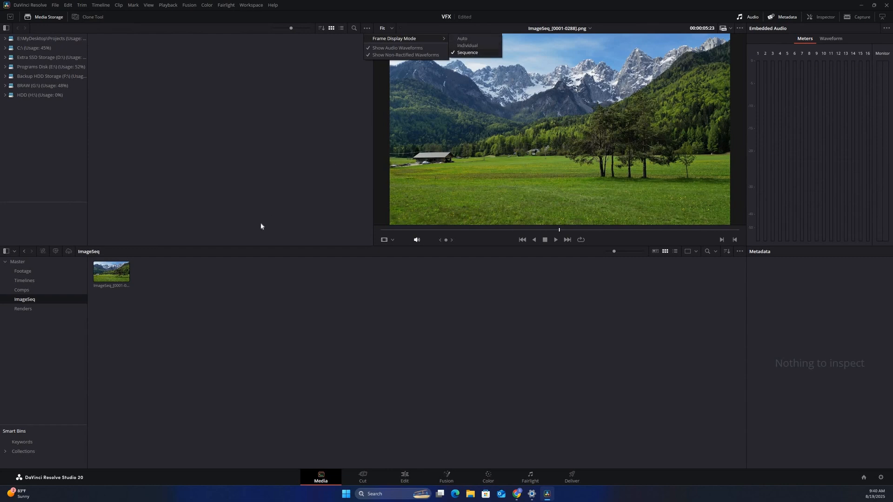
left_click(178, 258)
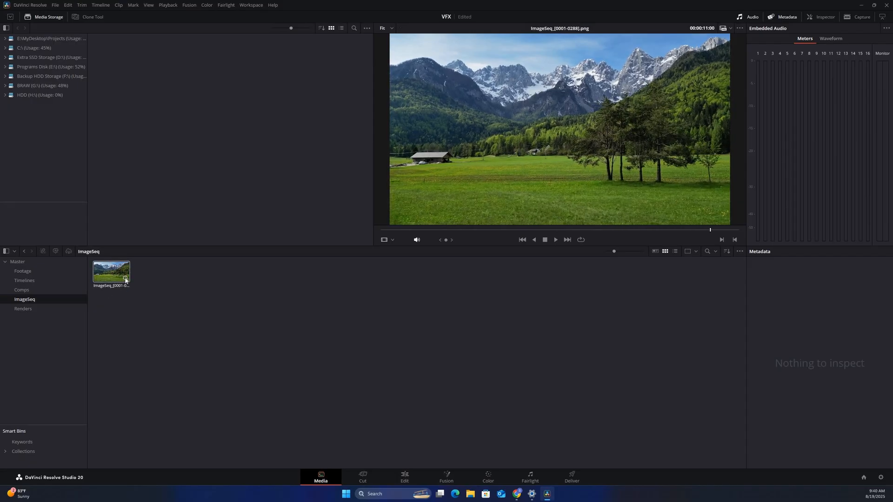
Step: Open the Comps bin
mouse_move(122, 279)
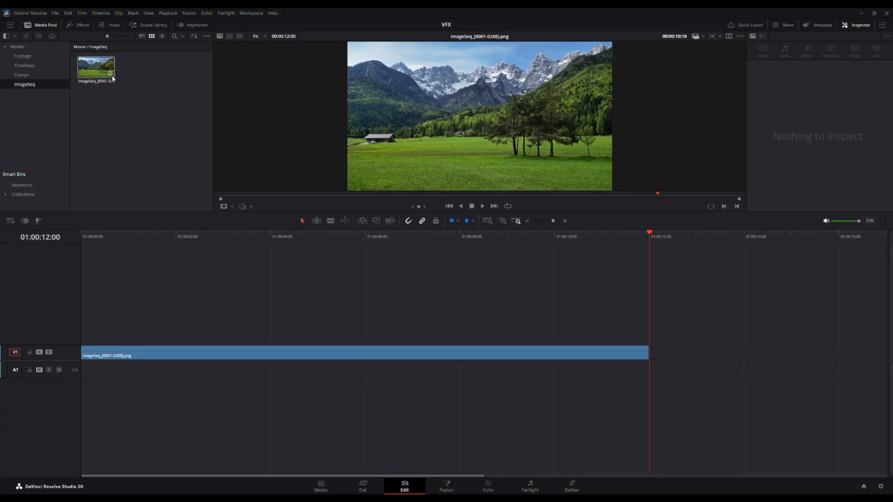
left_click(23, 74)
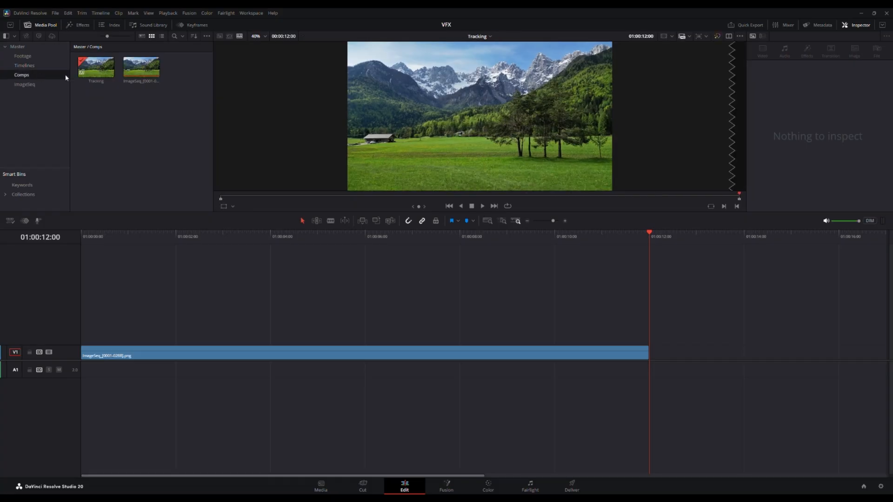
Step: Delete the ImageSeq clip from the Tracking timeline and open the Tracking composition from the Comps bin in Fusion
left_click(241, 358)
key("Delete")
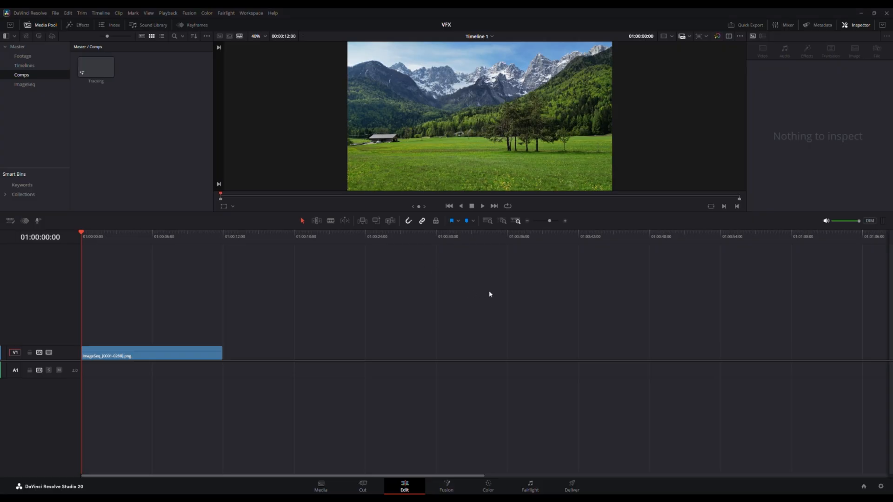
double_click(102, 66)
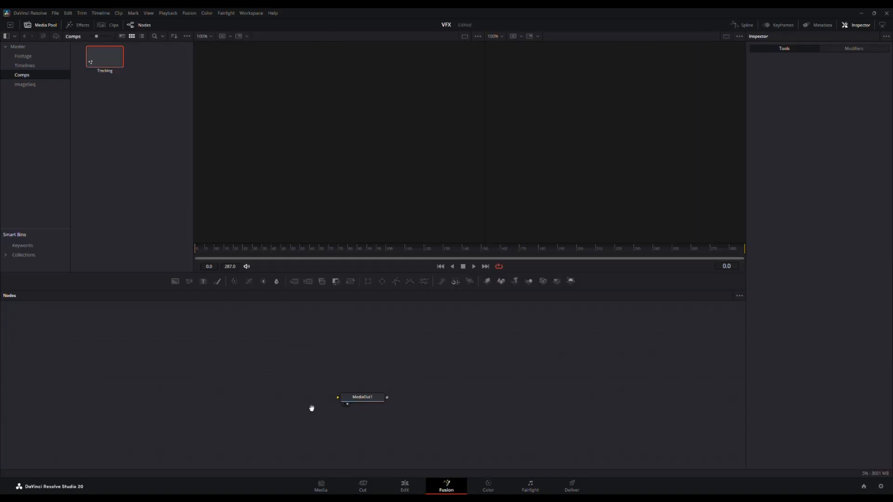
Step: Add the image sequence from the ImageSeq bin as the input of MediaOut1 and play back the footage
left_click(25, 84)
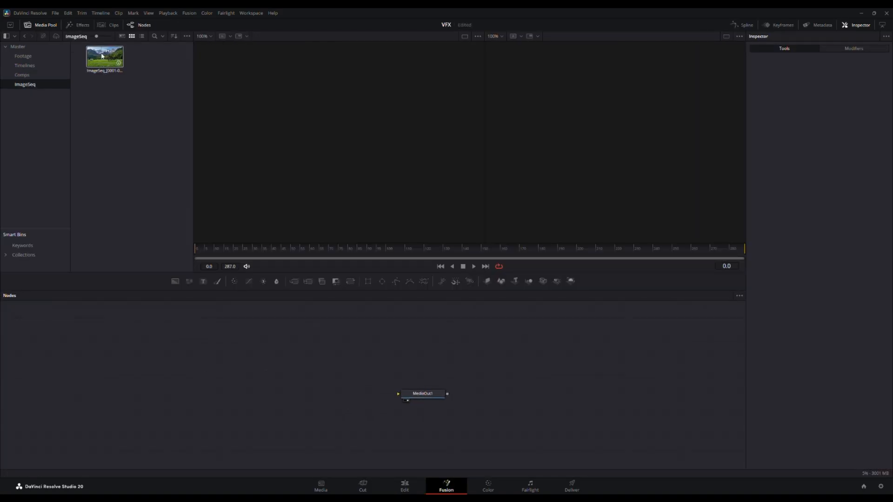
left_click_drag(103, 58, 399, 394)
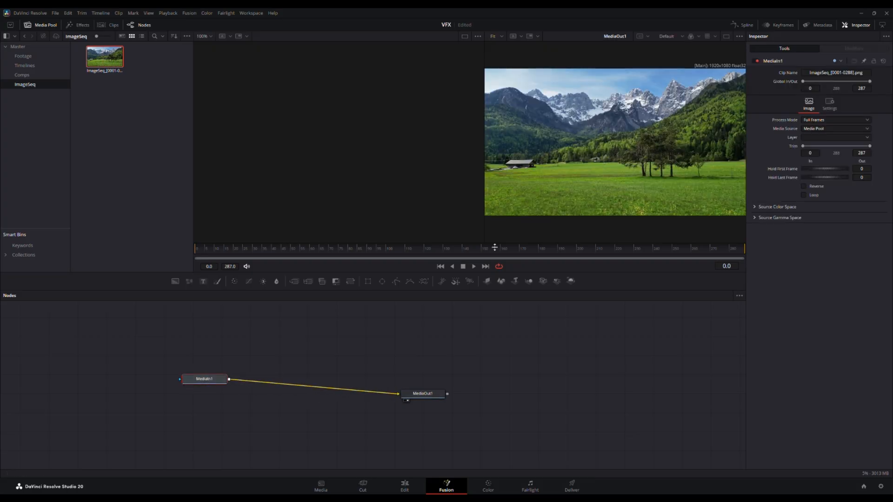
left_click(474, 266)
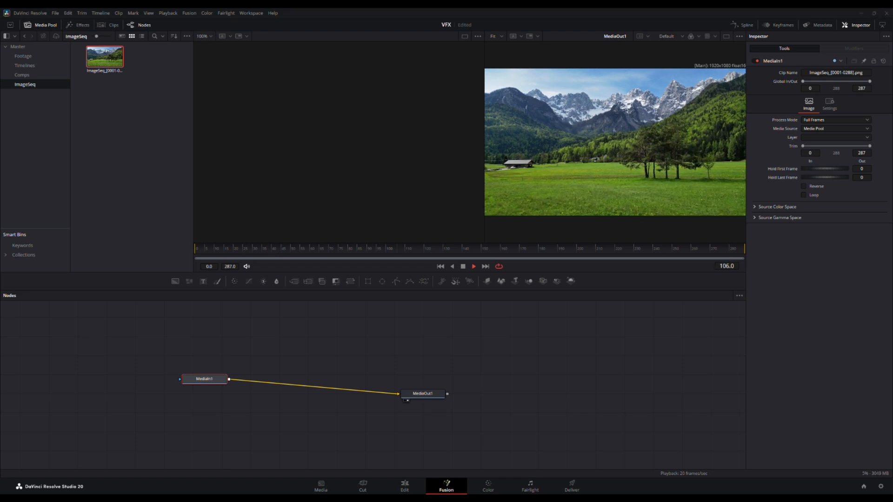
left_click_drag(214, 379, 261, 389)
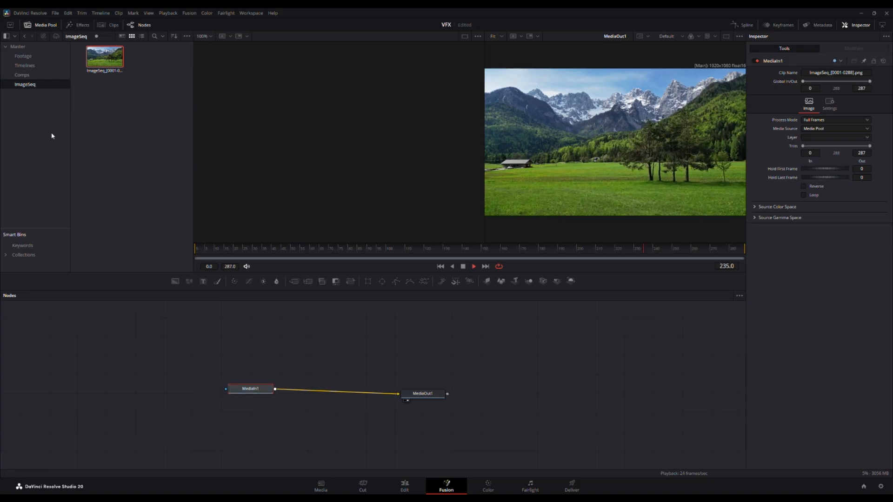
left_click(22, 75)
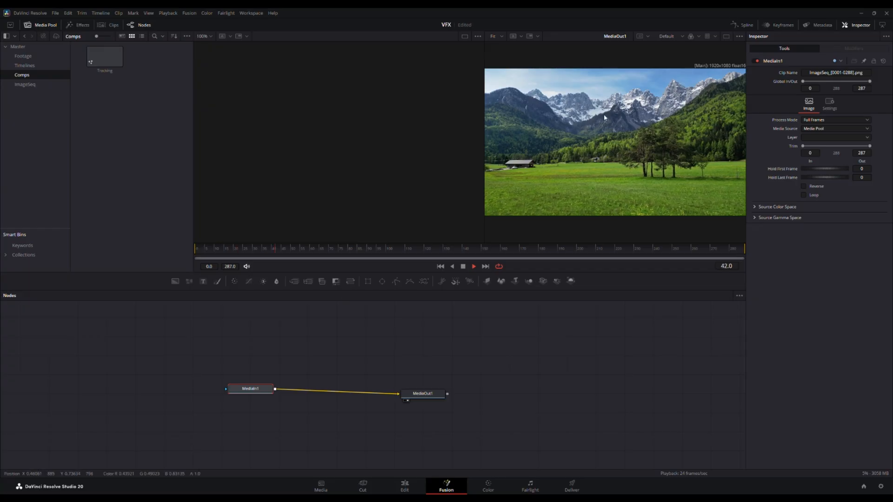
left_click(463, 266)
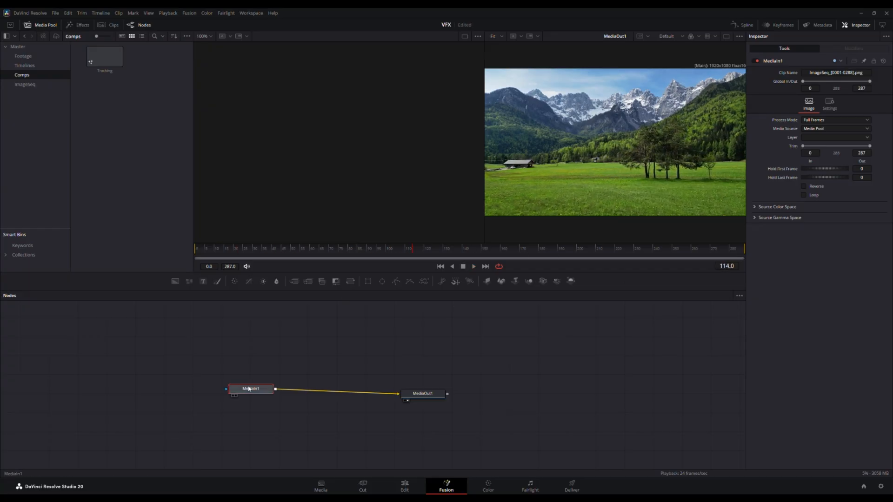
Step: Enlarge the preview by using a single viewer and hiding the Media Pool, with MediaIn1 level with MediaOut1
left_click_drag(249, 388, 278, 395)
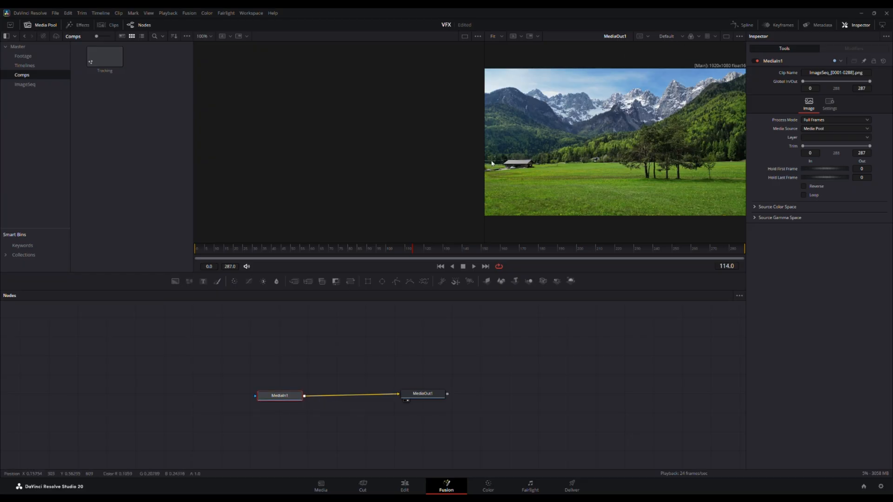
left_click(727, 37)
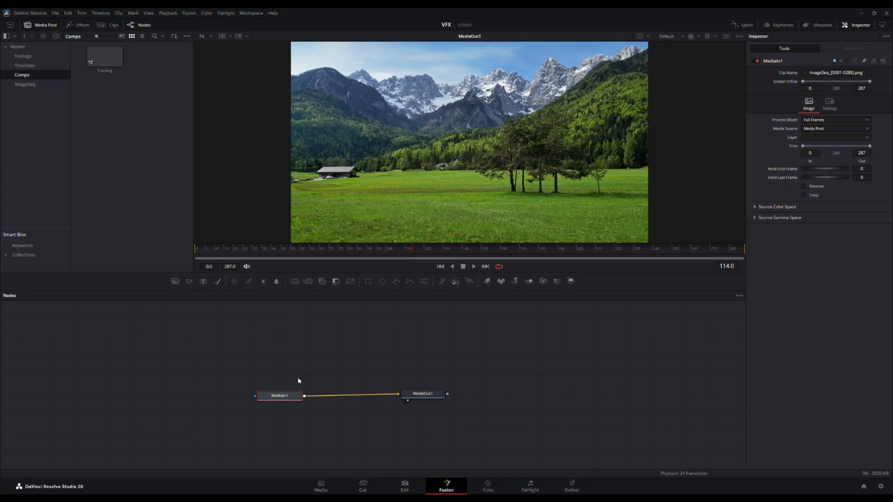
left_click_drag(293, 397, 282, 397)
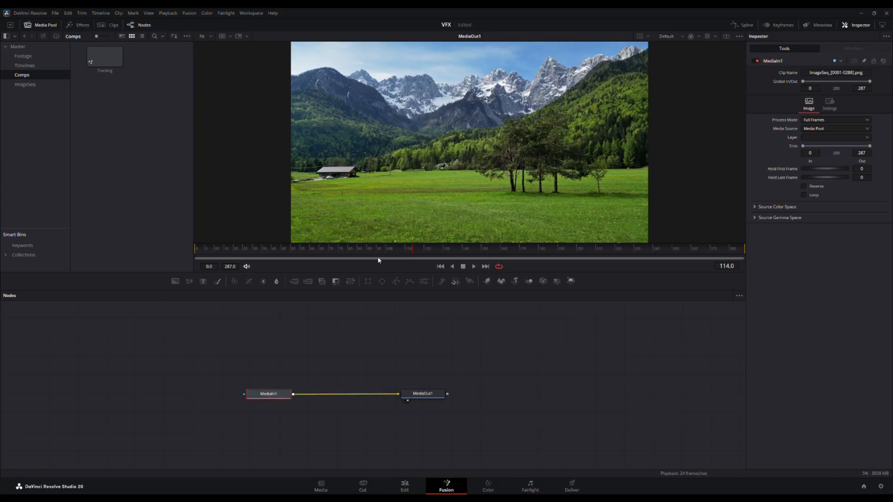
mouse_move(416, 255)
left_mouse_down()
mouse_move(679, 257)
mouse_move(667, 264)
mouse_move(339, 256)
mouse_move(497, 263)
mouse_move(426, 258)
left_mouse_up()
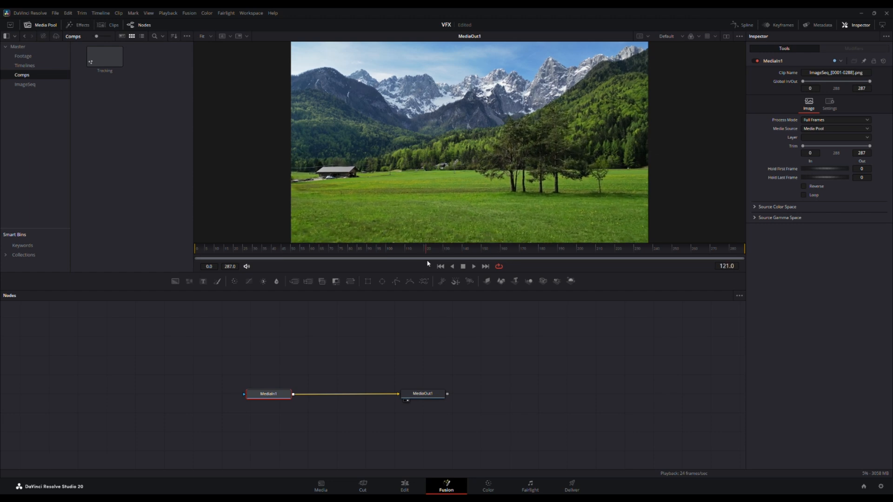
left_click(51, 27)
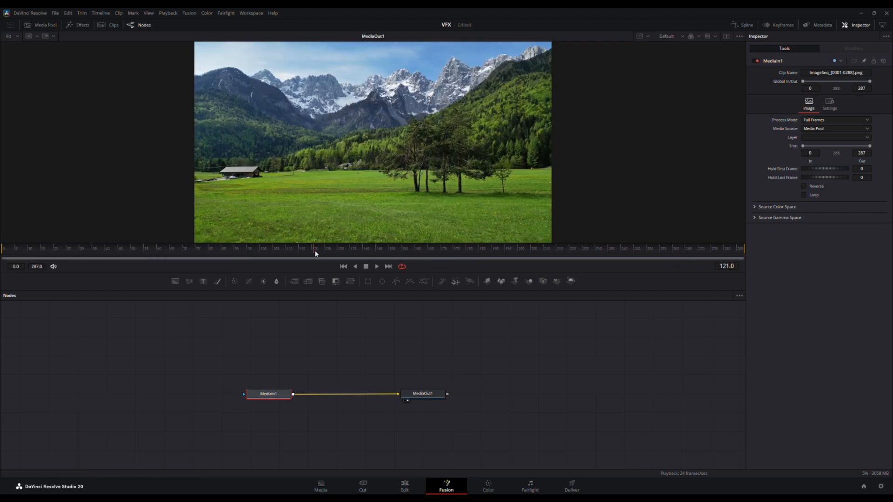
left_click_drag(315, 251, 277, 258)
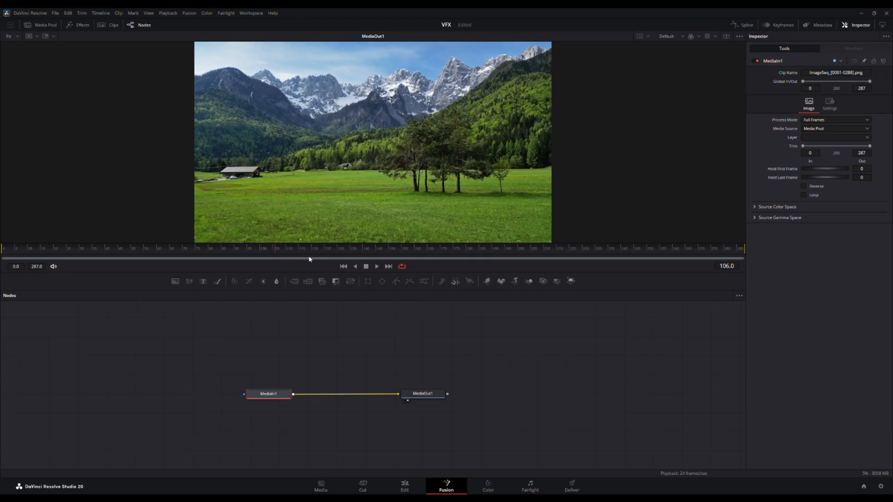
left_click_drag(334, 370, 403, 369)
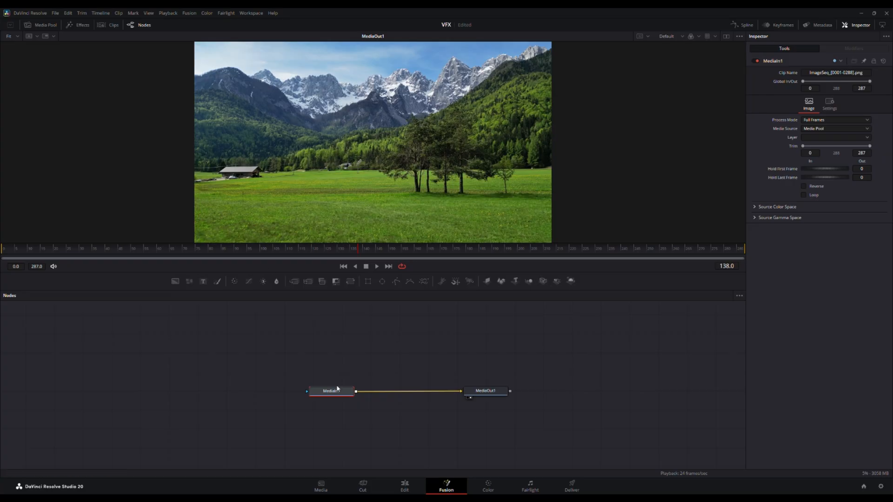
Step: Insert a Camera Tracker node between MediaIn1 and MediaOut1 and space the three nodes out in a row
left_click_drag(339, 390, 301, 384)
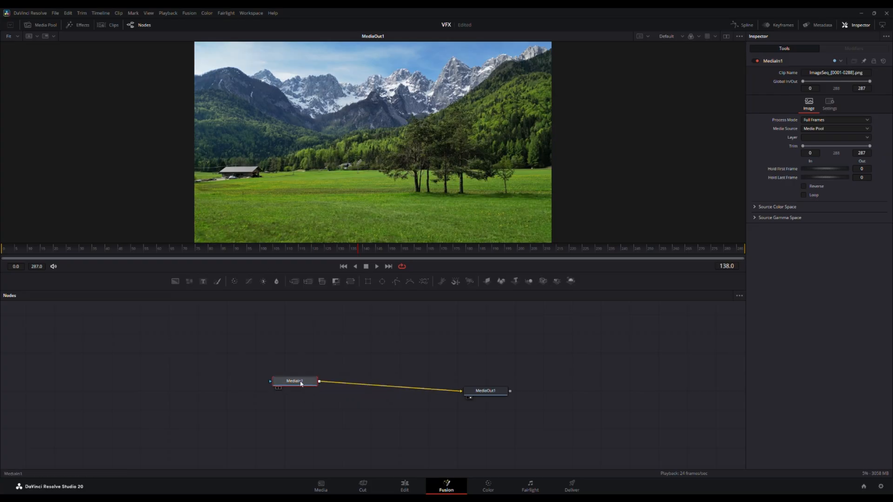
key("shift+space")
left_click(594, 221)
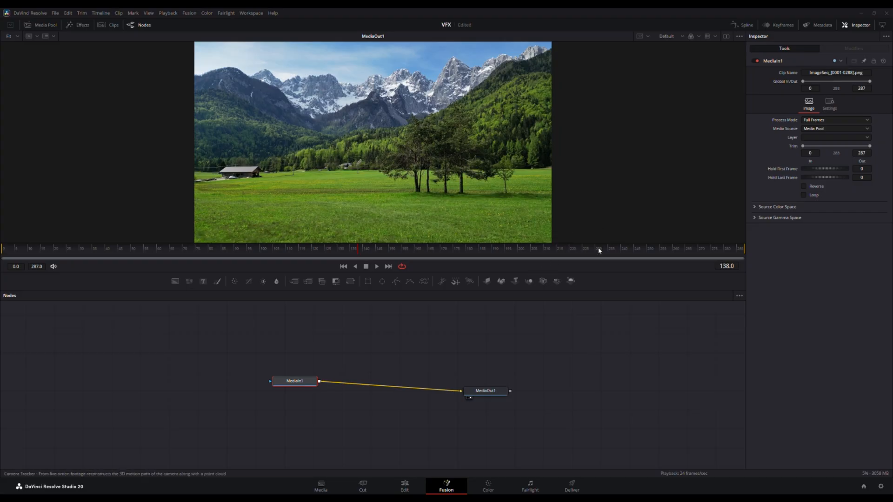
left_click(623, 330)
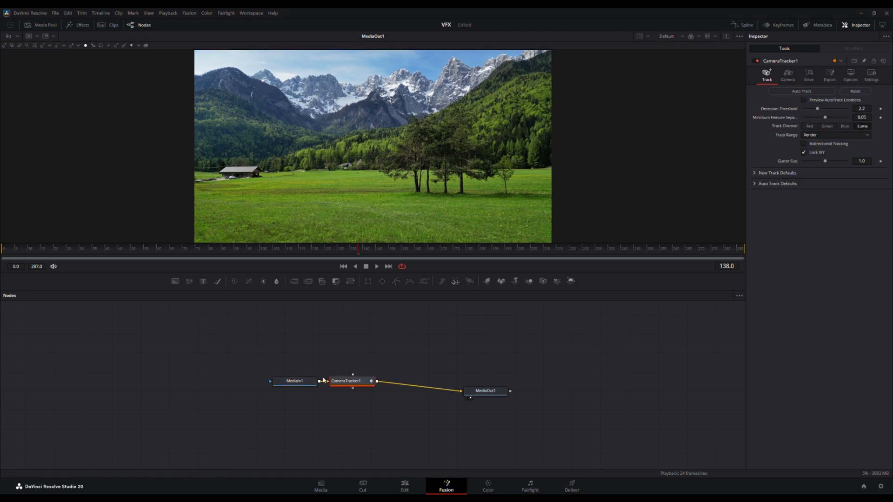
left_click_drag(287, 385, 255, 385)
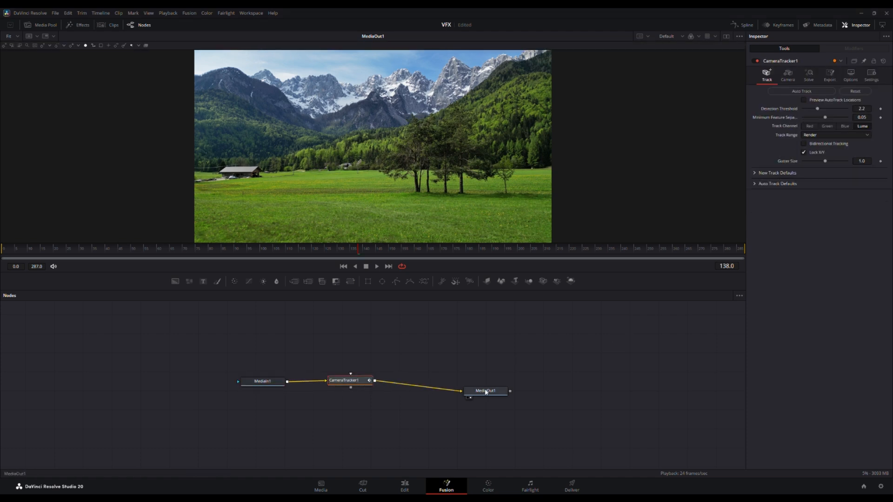
left_click_drag(485, 392, 499, 381)
left_click_drag(361, 386, 367, 385)
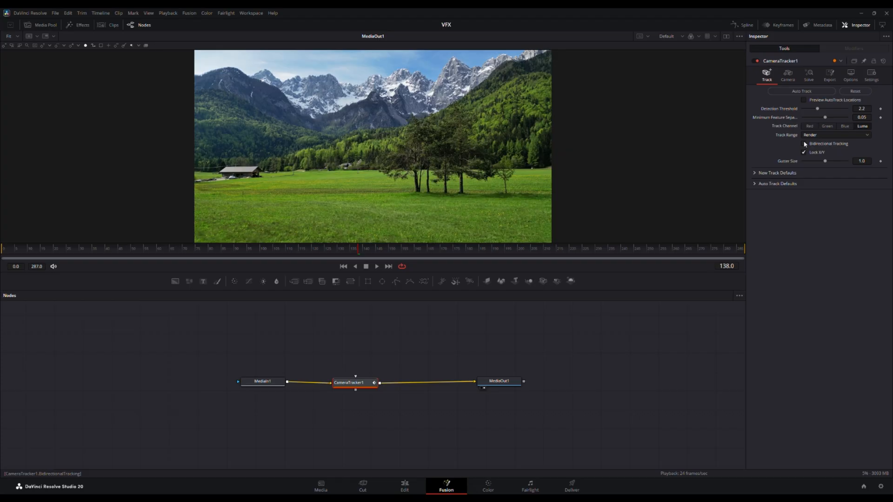
Step: Enable Preview AutoTrack Locations and Darken Image on CameraTracker1 to show the tracking points clearly over the footage
left_click(805, 100)
left_click(340, 251)
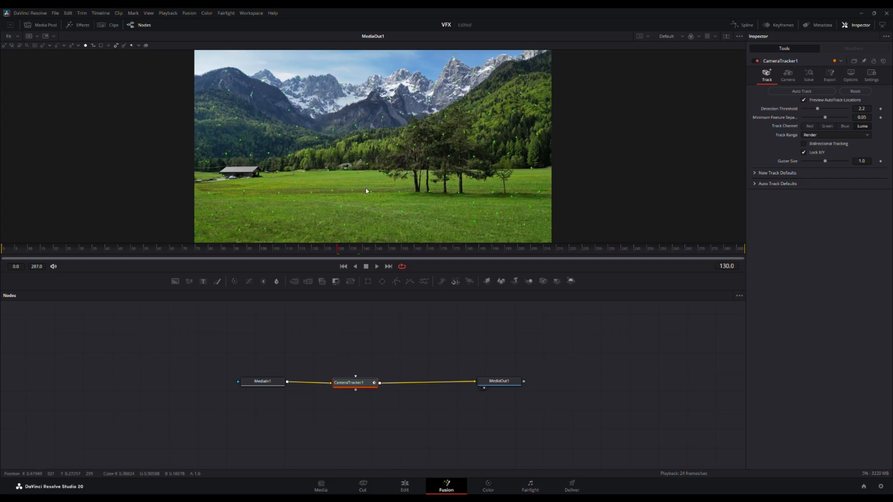
left_click(850, 75)
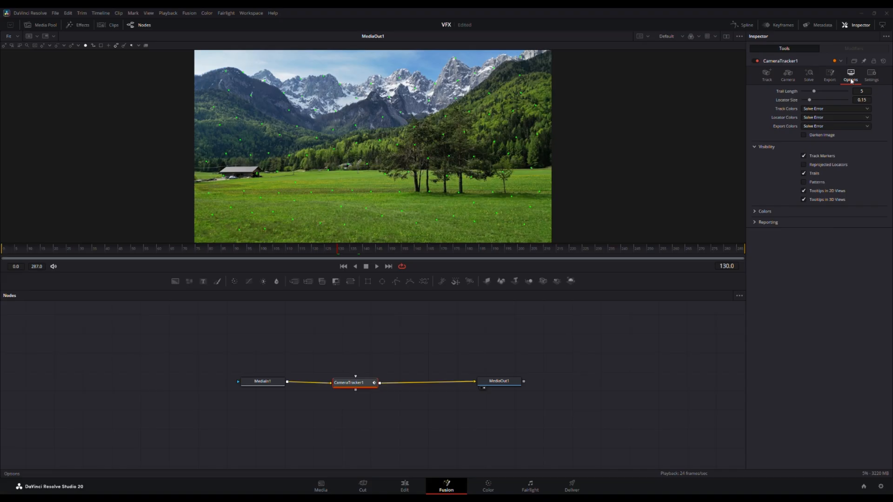
left_click(803, 134)
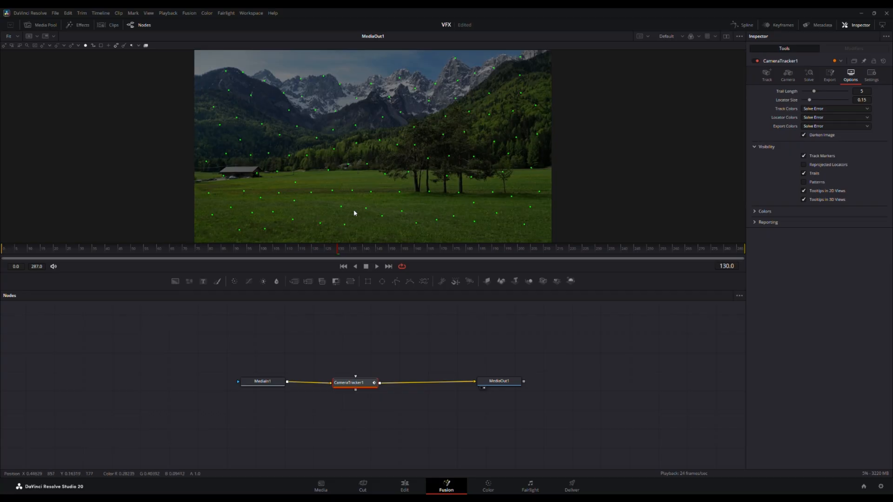
left_click_drag(332, 253, 284, 254)
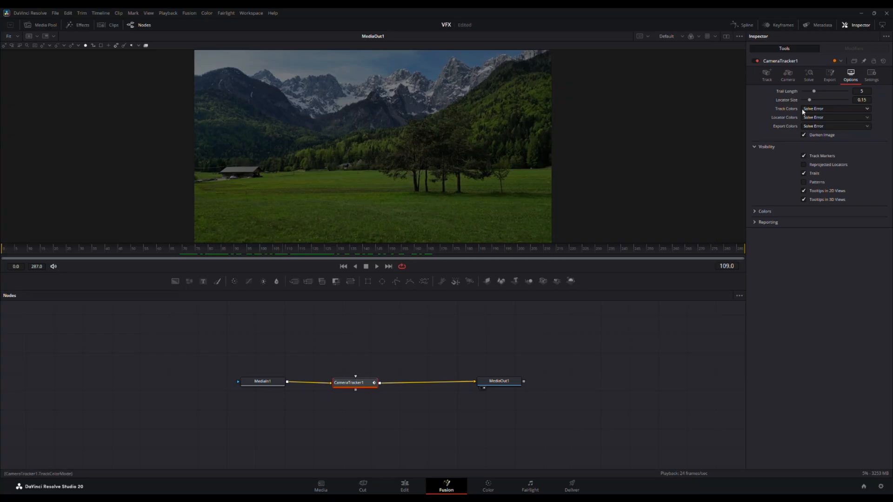
Step: Return to CameraTracker1's Track settings and scrub through the footage to check the tracking points over the whole shot
left_click(766, 77)
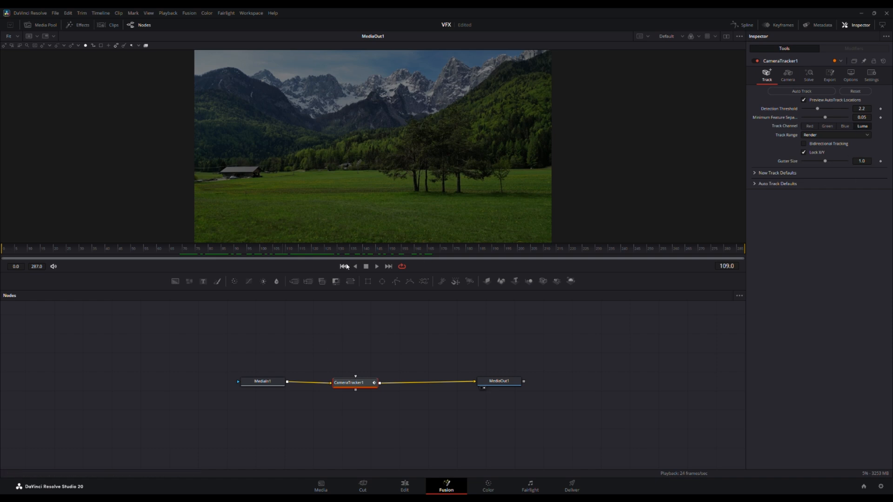
left_click(315, 249)
left_click_drag(311, 250, 670, 243)
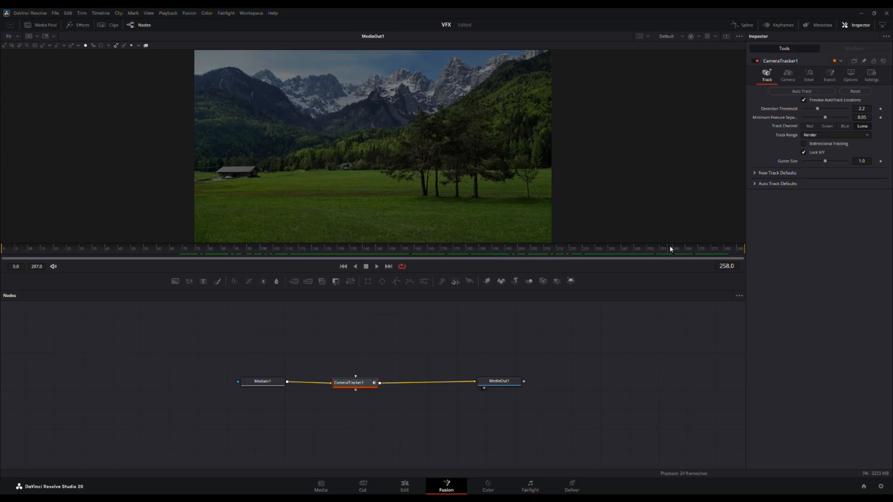
left_click_drag(671, 249, 138, 247)
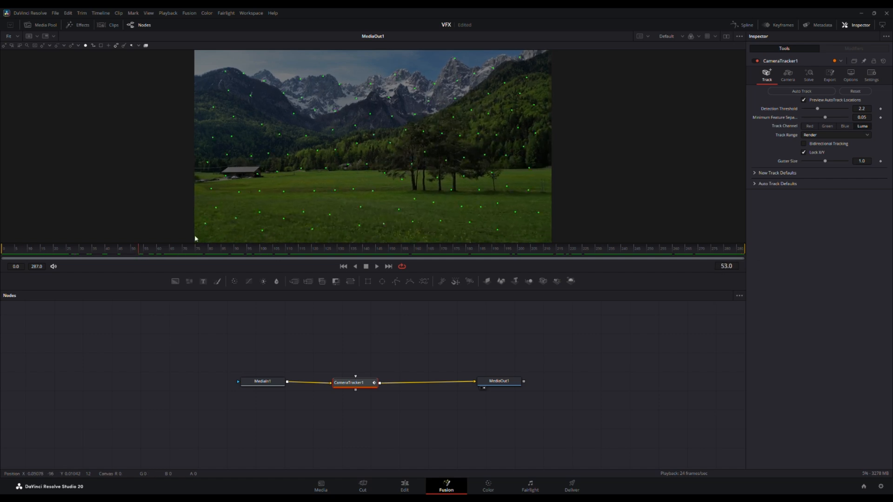
Step: Add a Polygon mask node above CameraTracker1 and disconnect it from the tracker's track mask input
left_click(395, 282)
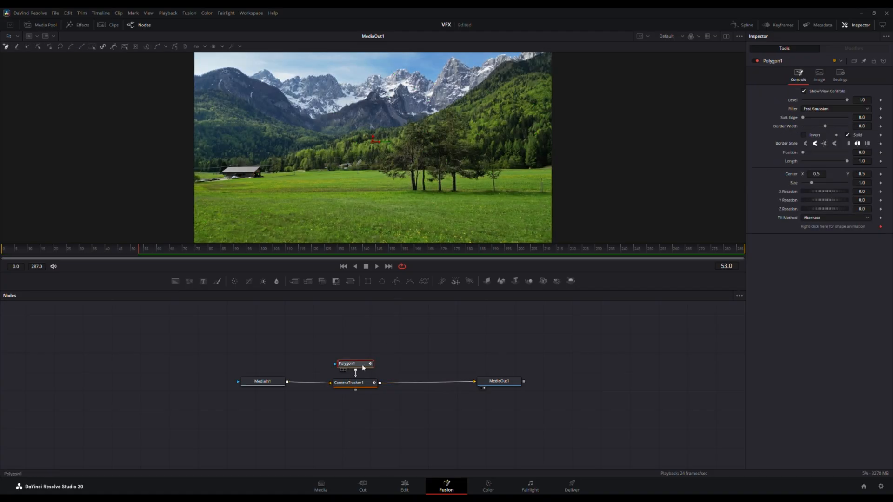
left_click_drag(360, 369, 364, 358)
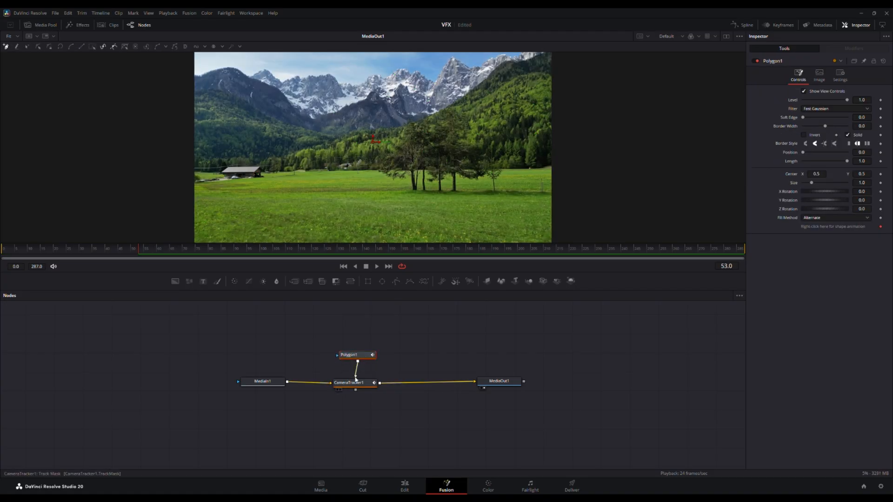
left_click_drag(357, 372, 357, 348)
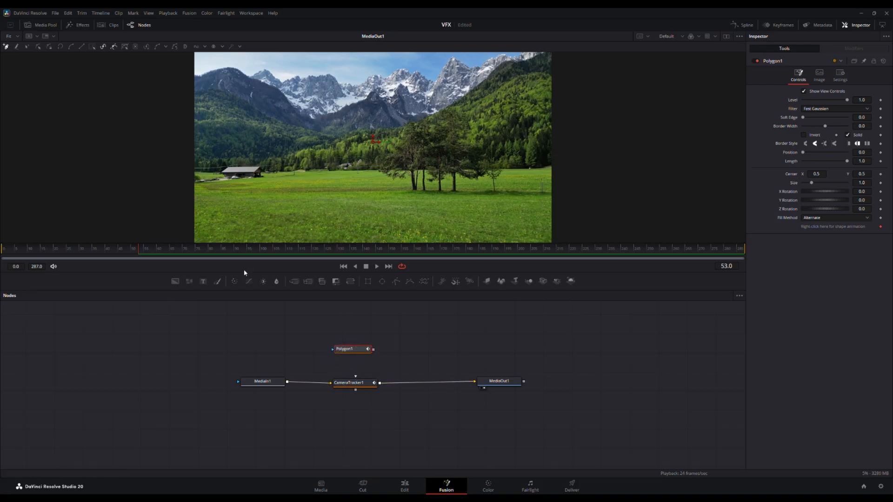
Step: At frame 3, draw a closed polygon mask around the group of trees, extending past the image's right edge
left_click_drag(137, 248, 13, 251)
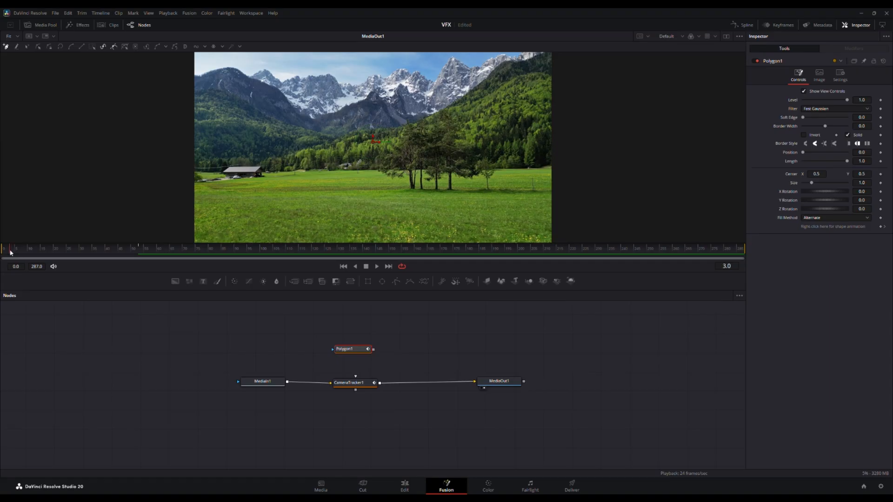
left_click(587, 211)
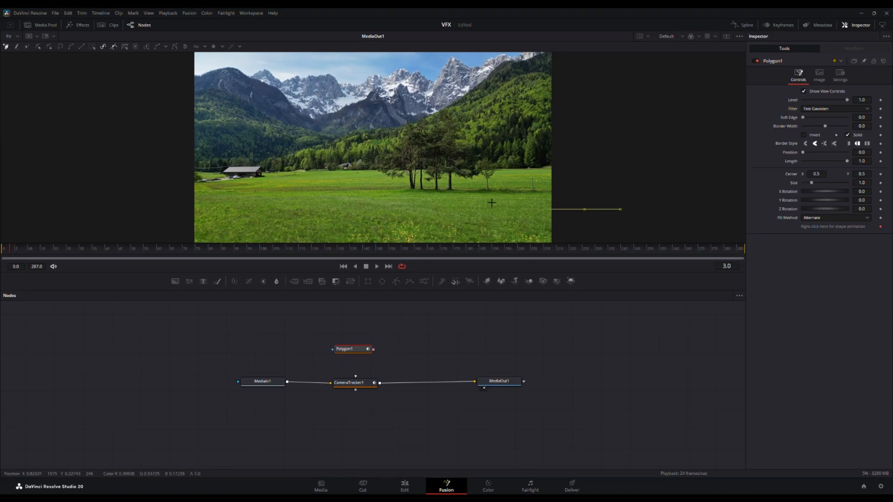
left_click(445, 208)
left_click(371, 200)
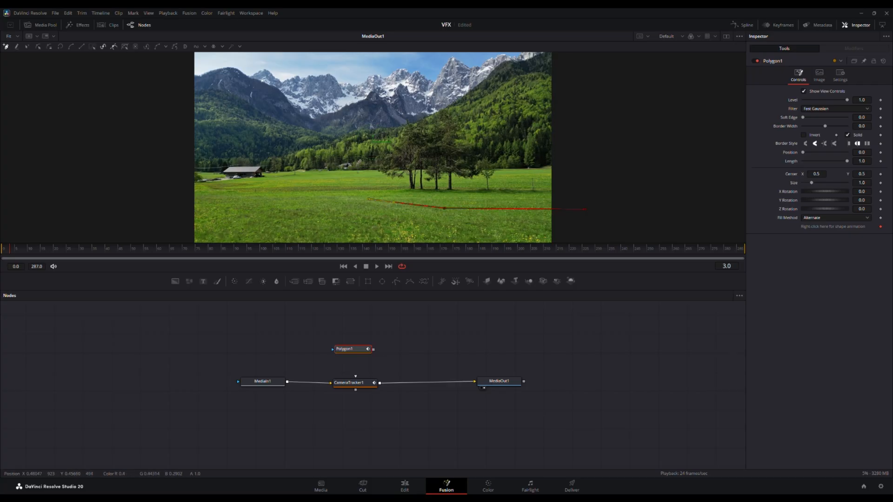
left_click(367, 153)
left_click(398, 108)
left_click(457, 103)
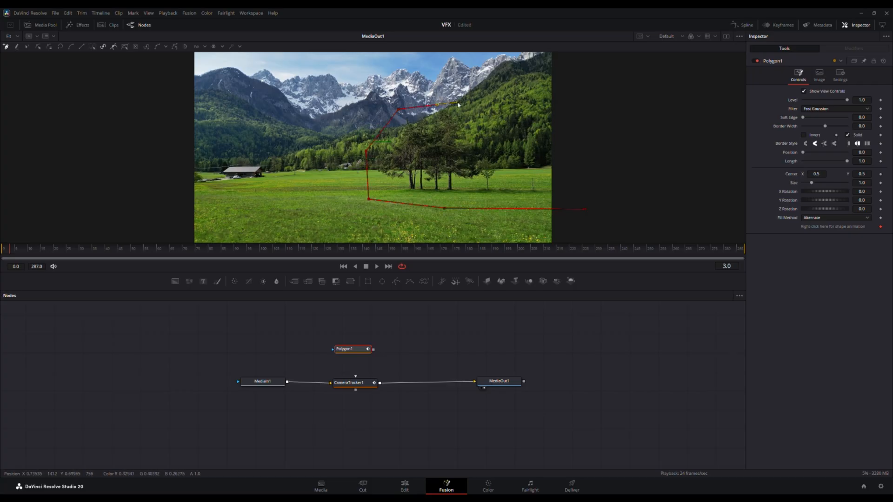
left_click(566, 131)
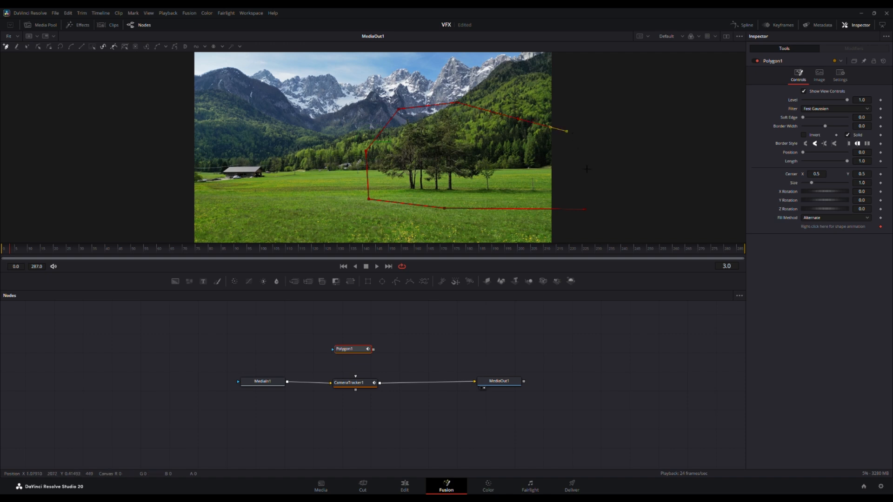
left_click(585, 209)
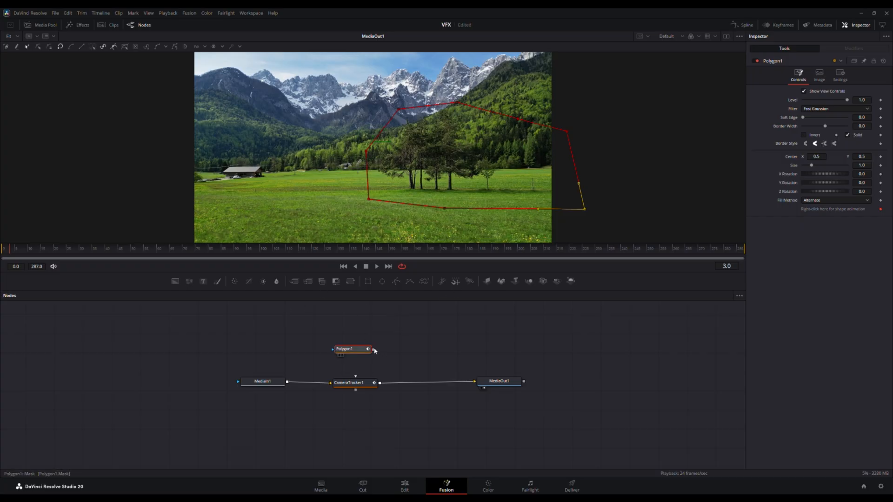
Step: Raise Polygon1's upper edge at frame 149 and again at frame 287 so the mask clears the treetops
left_click_drag(12, 251, 390, 252)
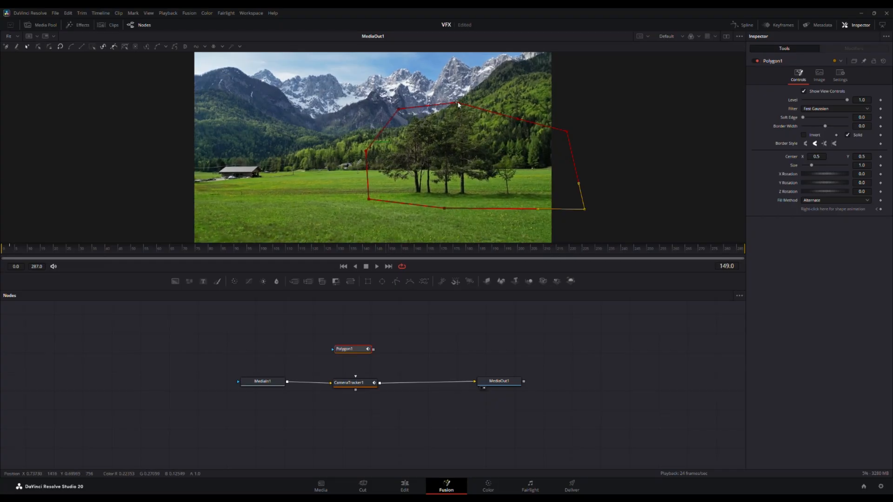
left_click_drag(458, 102, 460, 95)
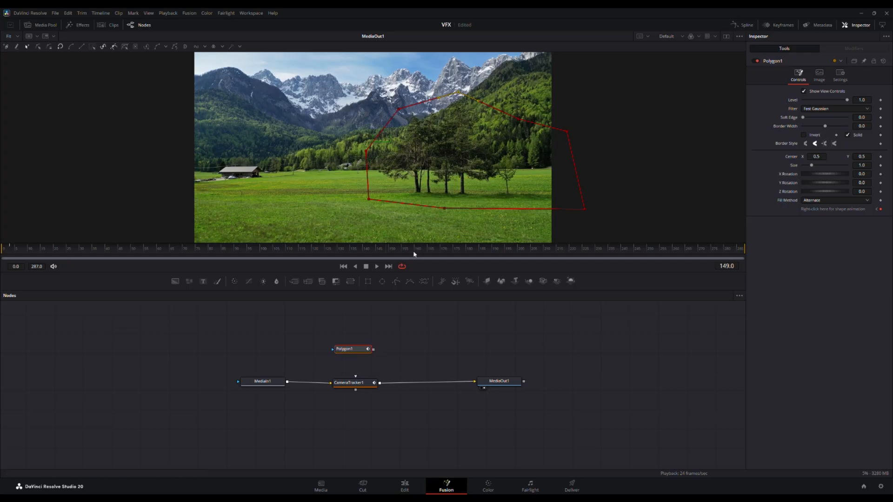
left_click_drag(389, 253, 759, 265)
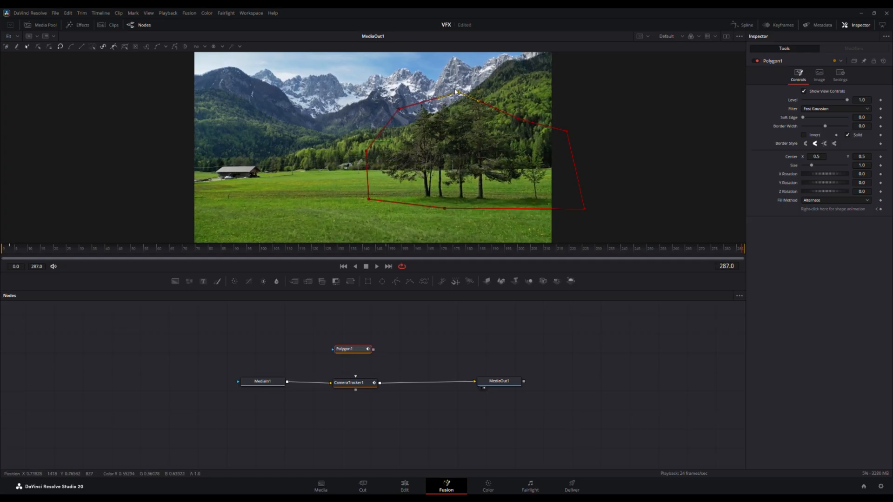
left_click_drag(479, 104, 489, 91)
left_click_drag(517, 120, 519, 95)
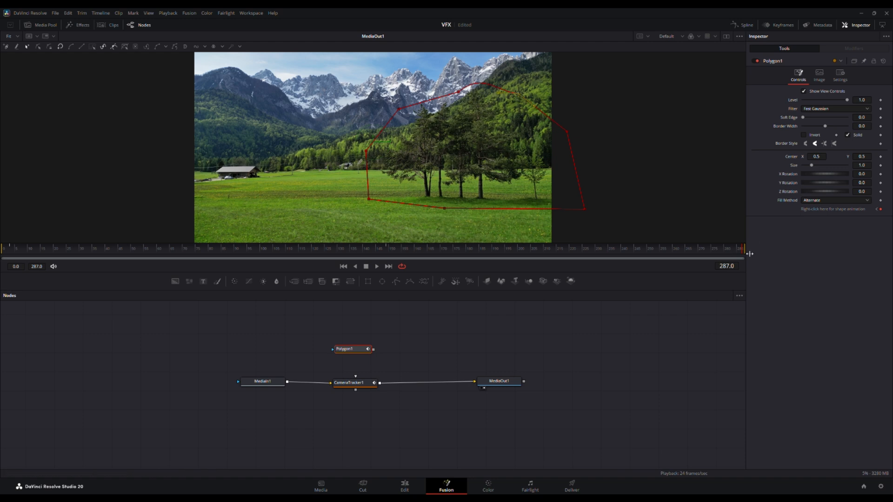
Step: Raise the middle point of Polygon1's lower edge at frames 0 and 53, checking the mask up to frame 156
left_click_drag(742, 251, 4, 264)
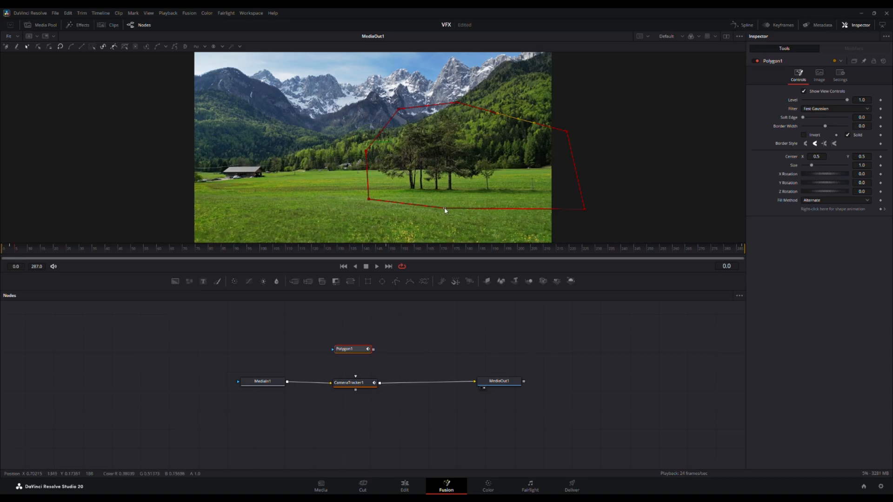
left_click_drag(444, 209, 445, 201)
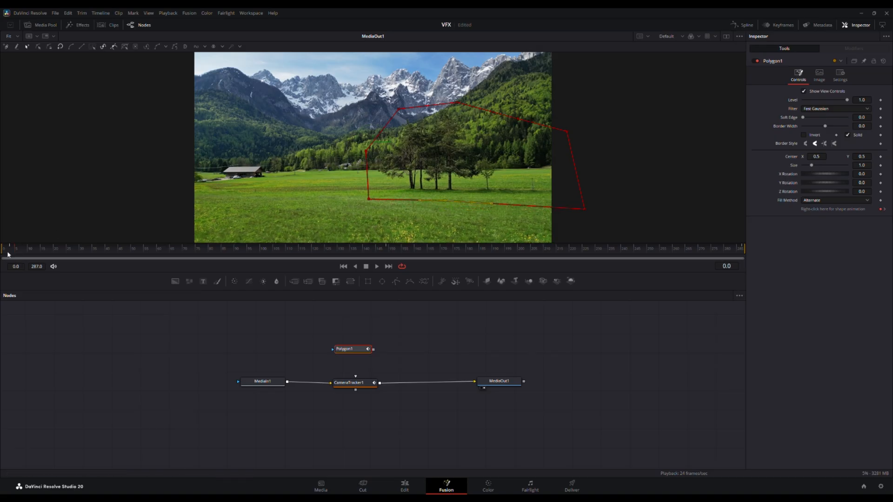
left_click_drag(4, 253, 136, 249)
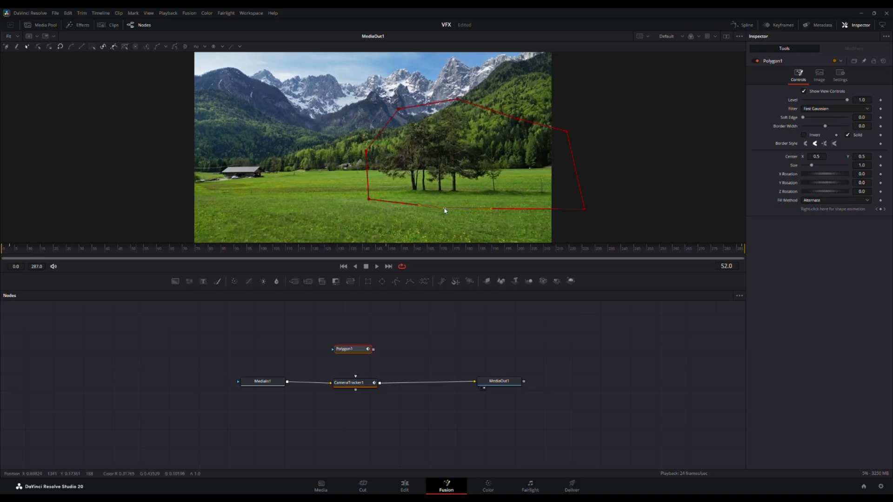
left_click_drag(444, 210, 446, 202)
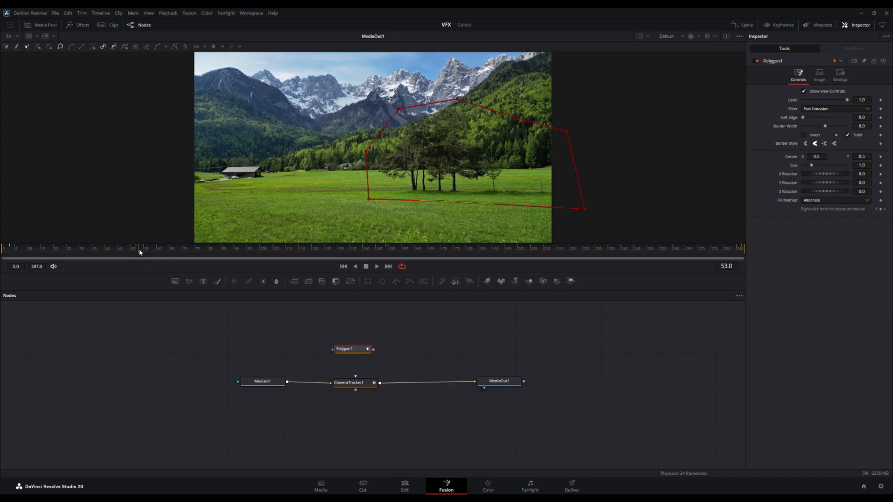
left_click_drag(140, 253, 404, 258)
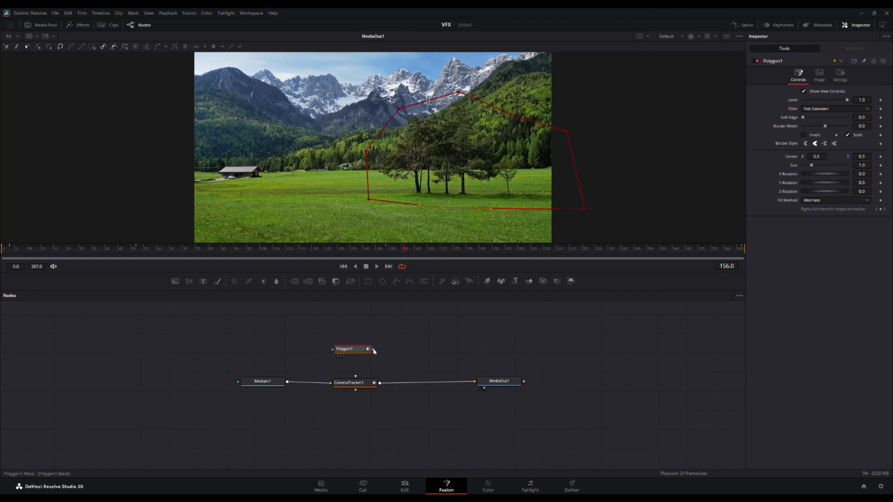
Step: Connect Polygon1 to CameraTracker1's track mask input and toggle Darken Image to check where the tracking points fall
left_click_drag(374, 351, 356, 377)
left_click(364, 387)
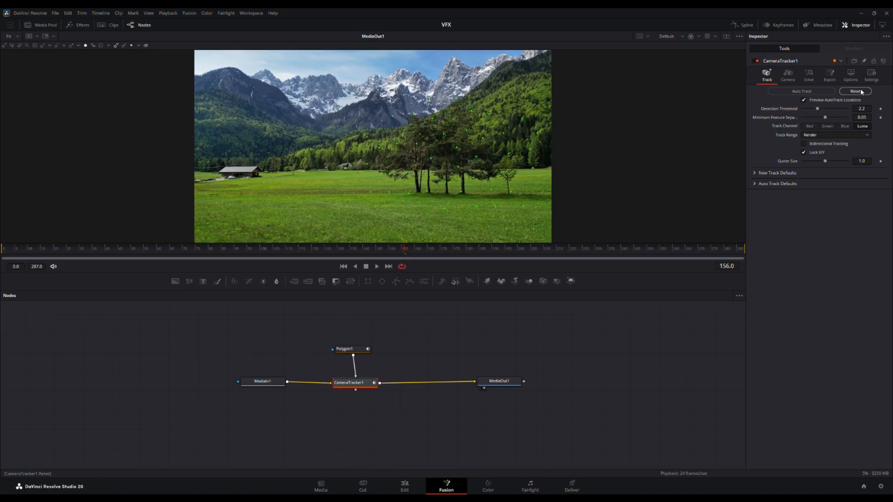
left_click(850, 76)
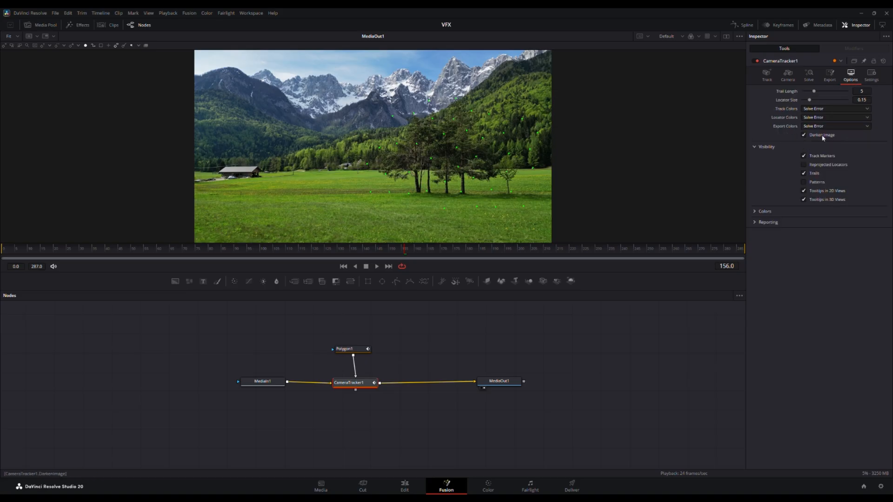
left_click(804, 135)
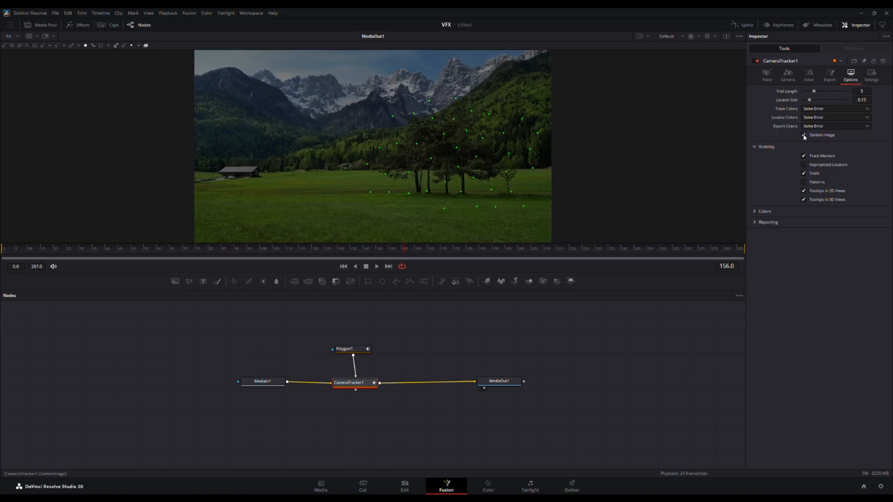
left_click(804, 135)
left_click(803, 135)
left_click(803, 136)
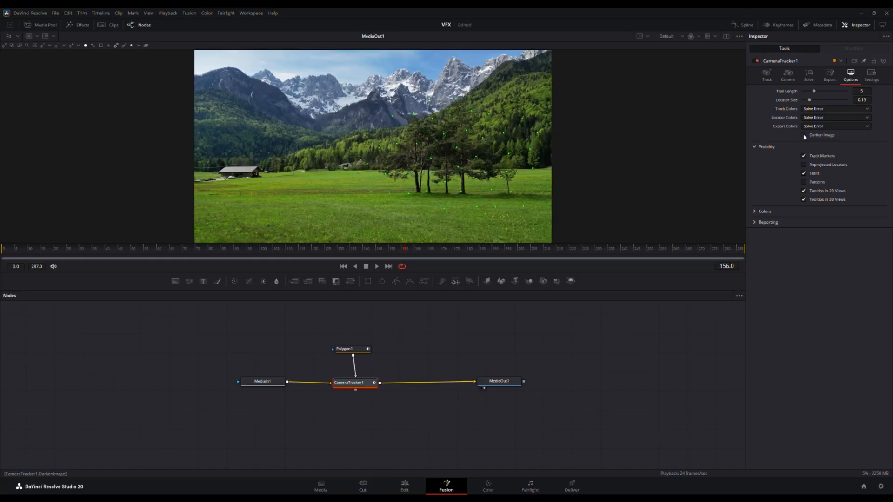
left_click(804, 135)
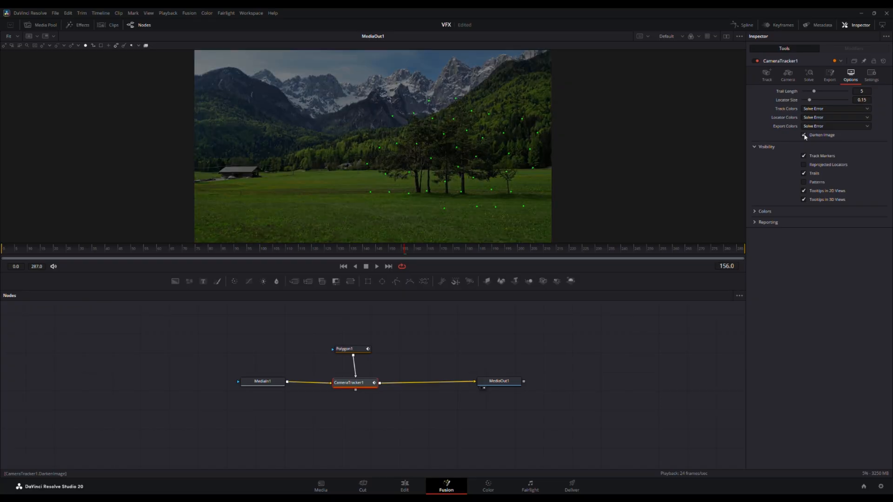
Step: Invert the Polygon1 mask, turn off Darken Image on CameraTracker1, and scrub back to frame 116 to check the points outside the trees
left_click(362, 350)
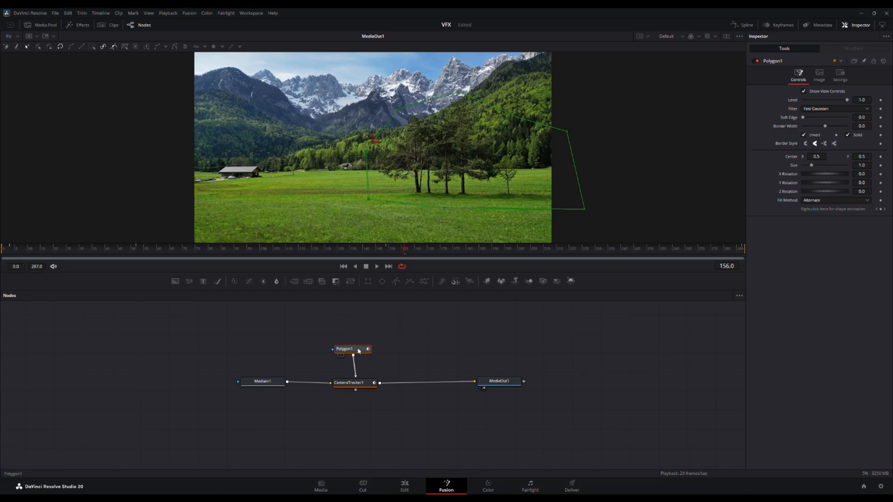
left_click(363, 384)
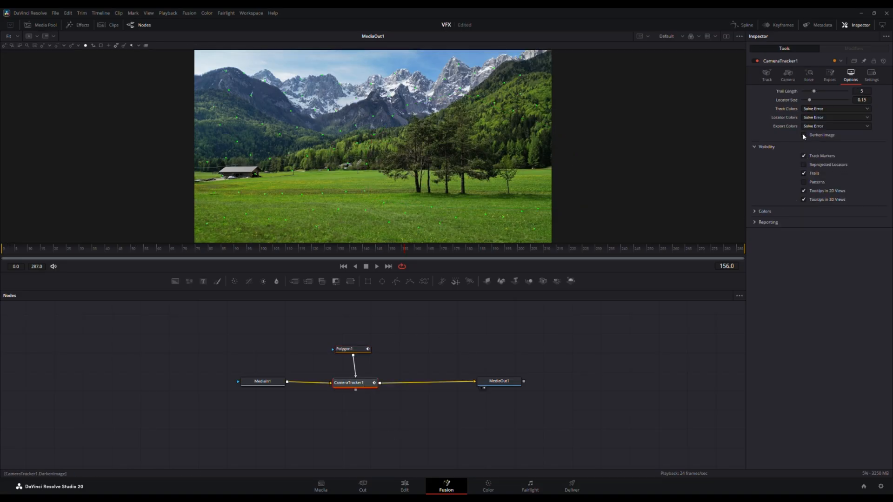
left_click_drag(404, 254, 342, 256)
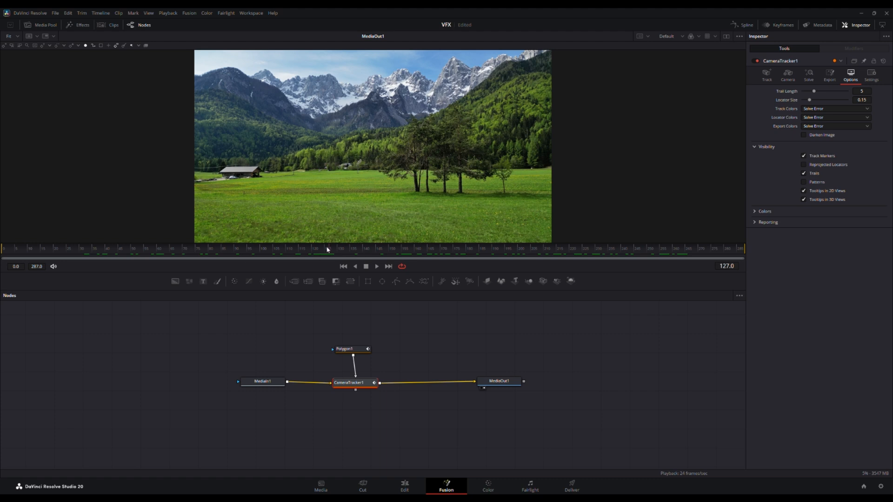
left_click_drag(328, 250, 301, 249)
Step: Run Auto Track on CameraTracker1 and scrub through the shot to check the tracked points
left_click(762, 76)
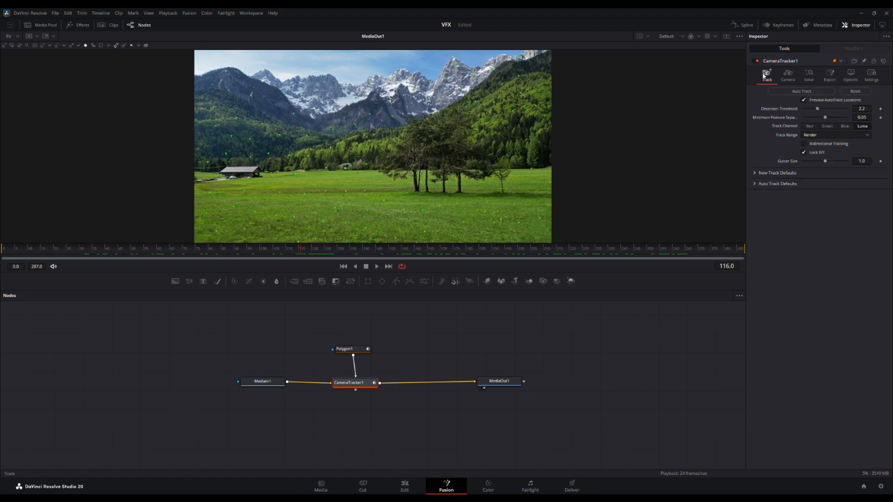
left_click(816, 92)
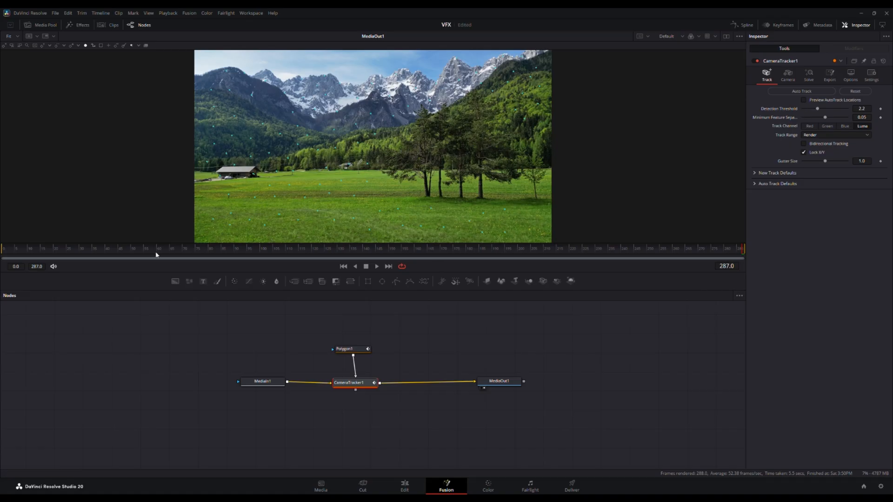
left_click_drag(678, 264, 107, 233)
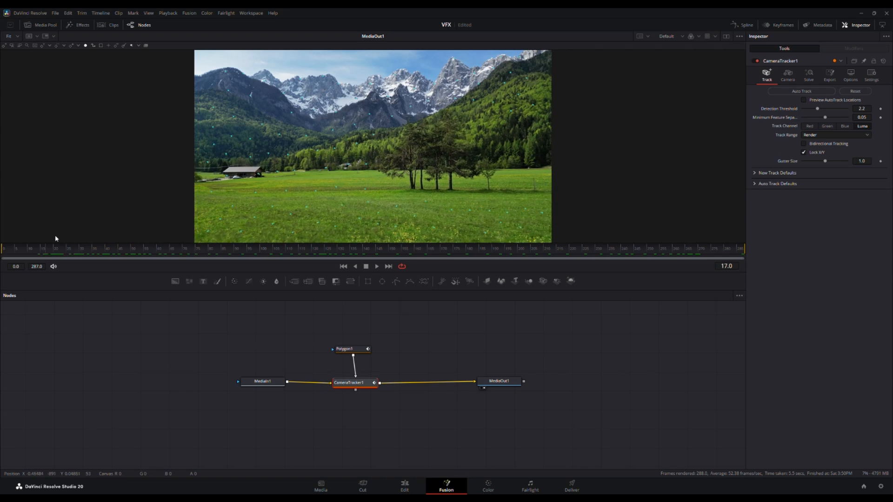
left_click_drag(55, 248, 380, 251)
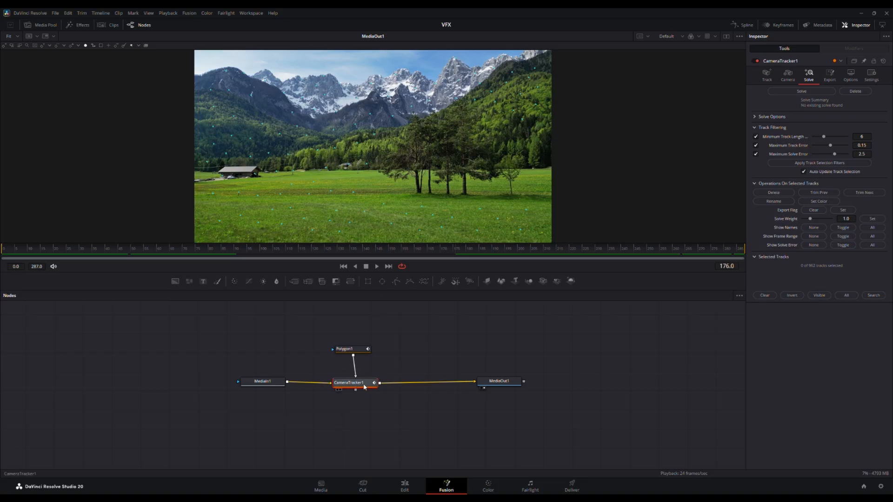
Step: Review CameraTracker1's camera settings, run the camera solve, and scrub the footage to inspect the solved points
left_click_drag(364, 385, 364, 381)
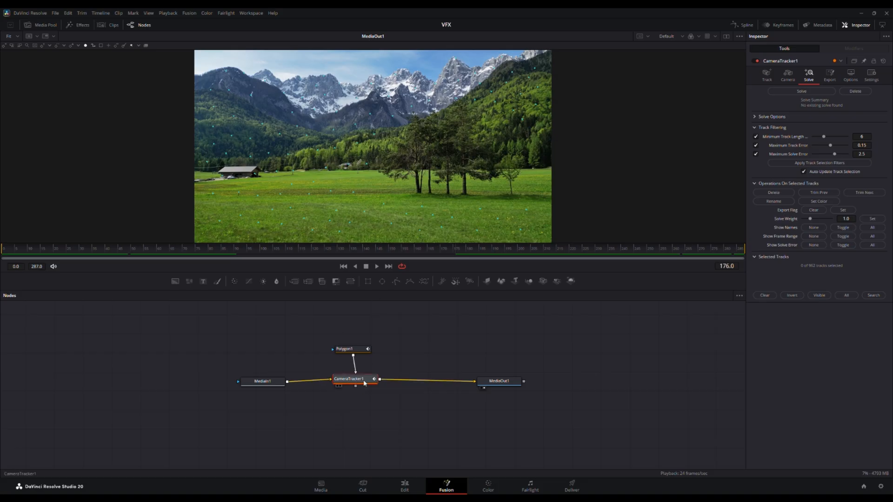
left_click(787, 76)
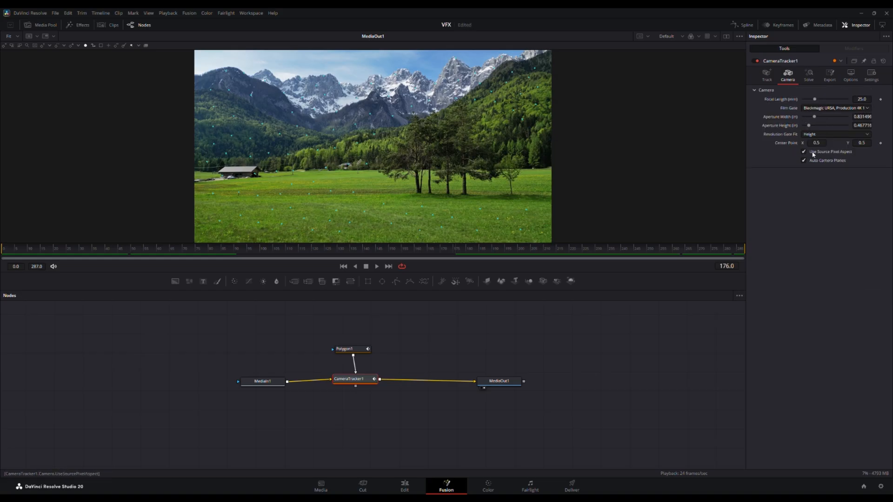
left_click(809, 79)
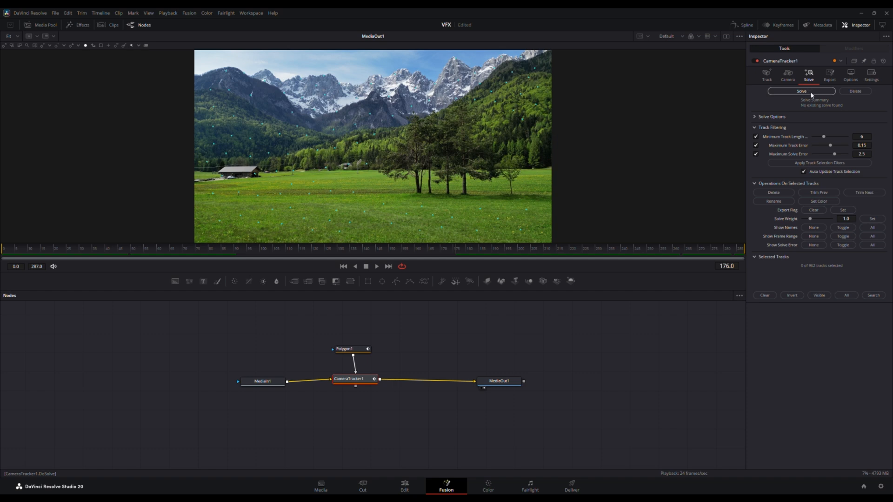
left_click(811, 95)
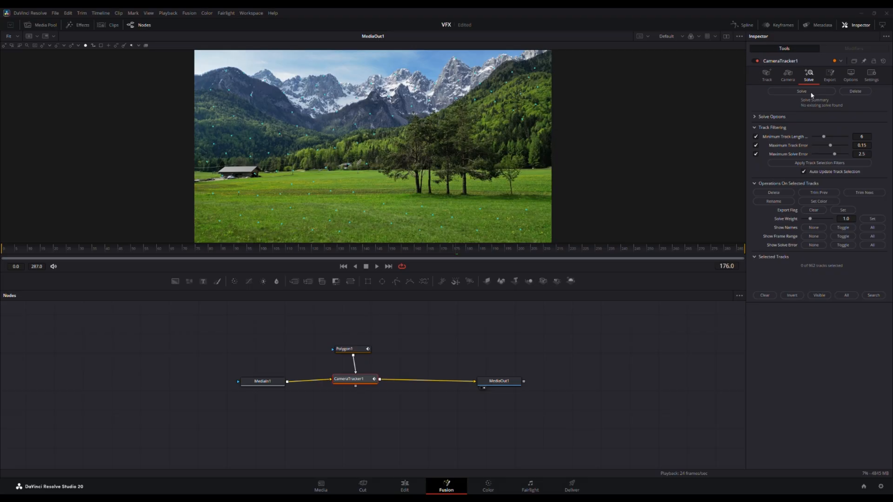
left_click(811, 93)
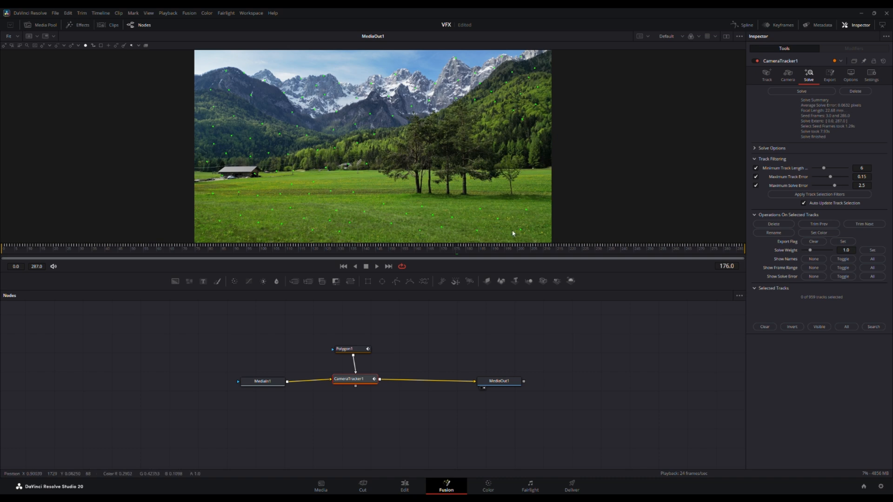
left_click_drag(460, 250, 392, 251)
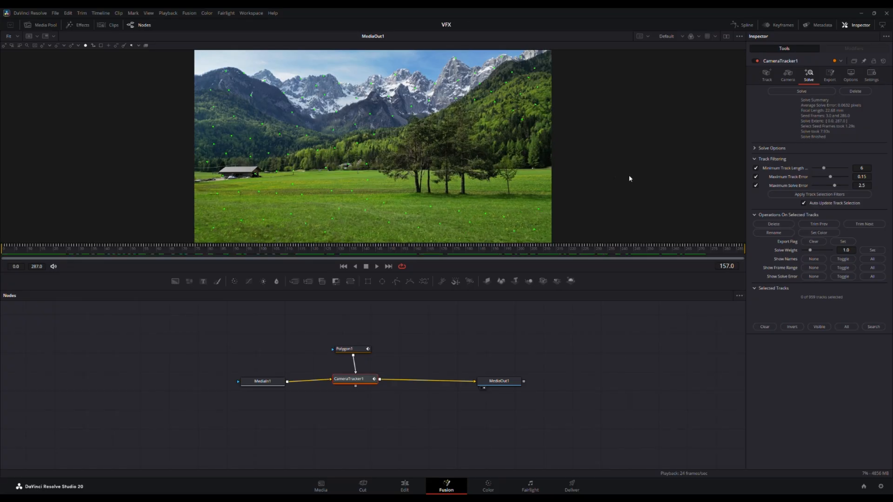
Step: Set the 3D Scene Transform in CameraTracker1's export settings to Unaligned
left_click(831, 77)
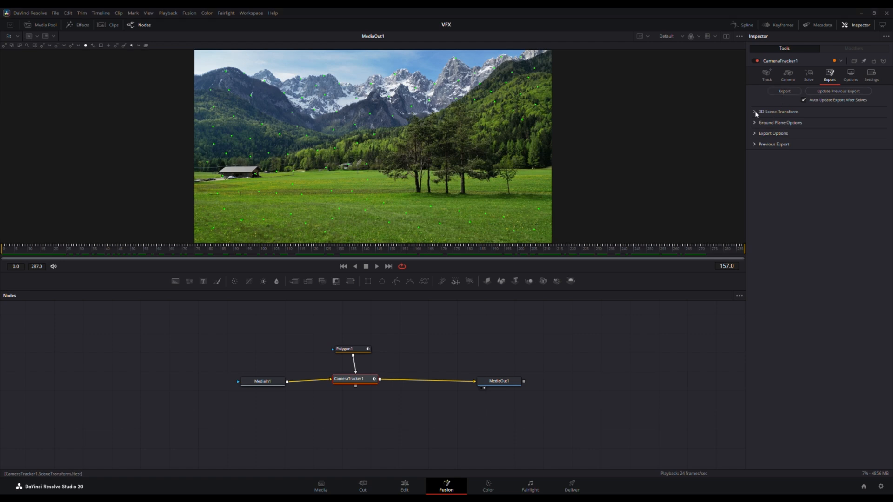
left_click(773, 112)
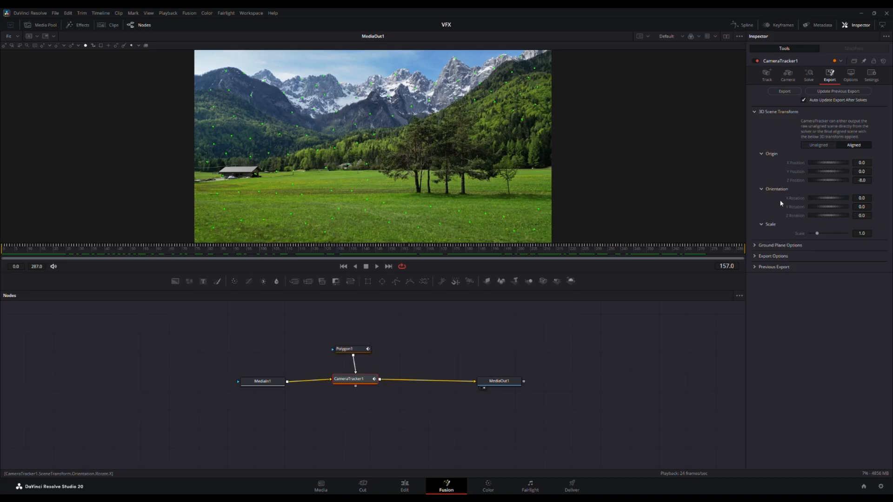
left_click(825, 146)
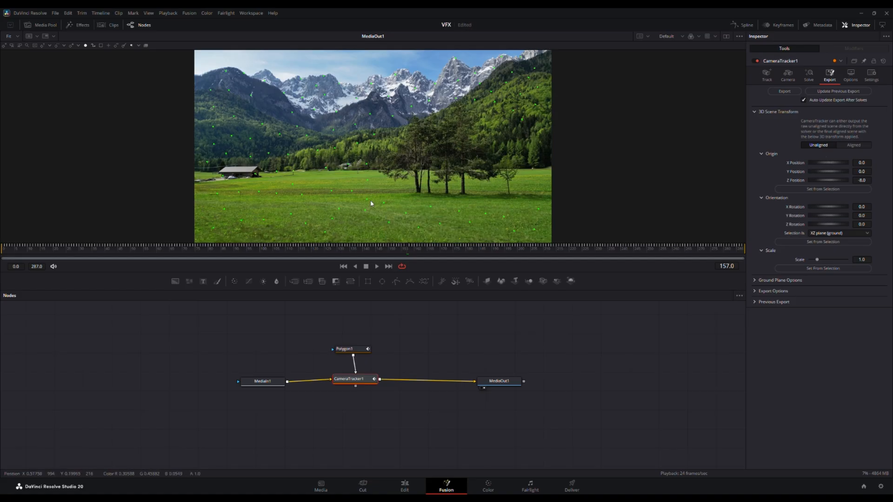
Step: At frame 126, select a tracked point in the middle of the field and set the 3D scene's origin from it
scroll(356, 211, "up", 2)
scroll(357, 212, "down", 3)
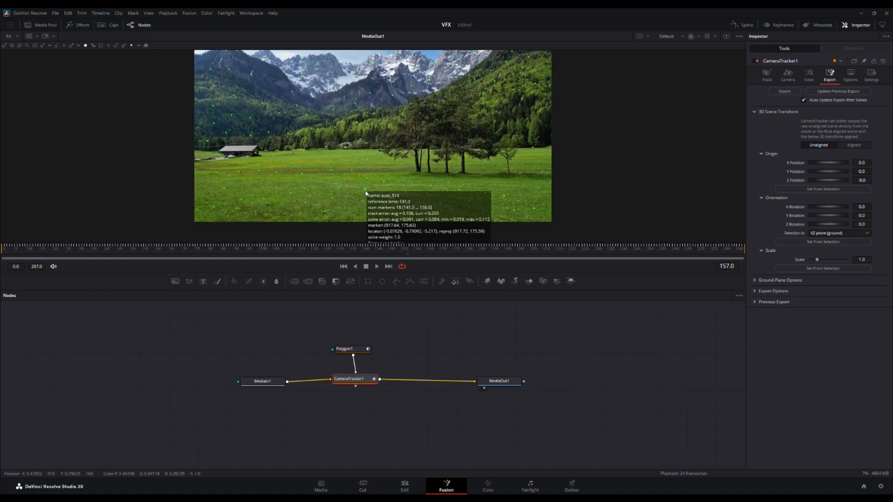
scroll(366, 194, "up", 1)
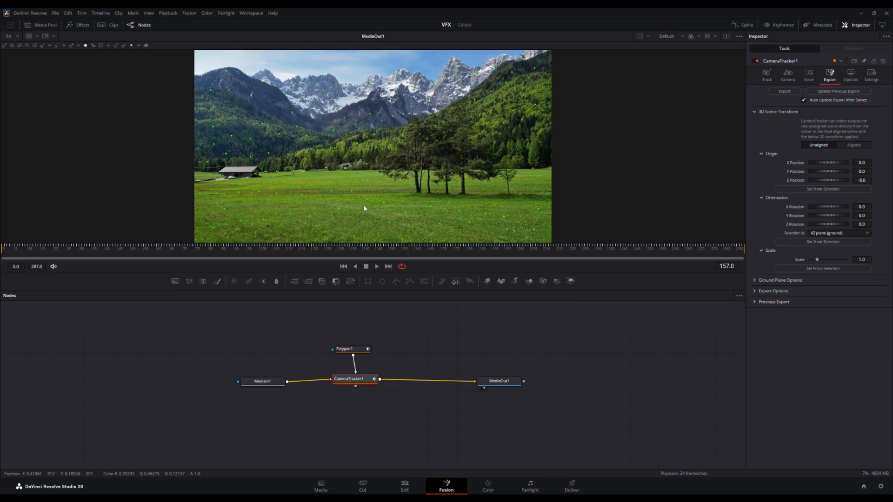
scroll(365, 208, "up", 4)
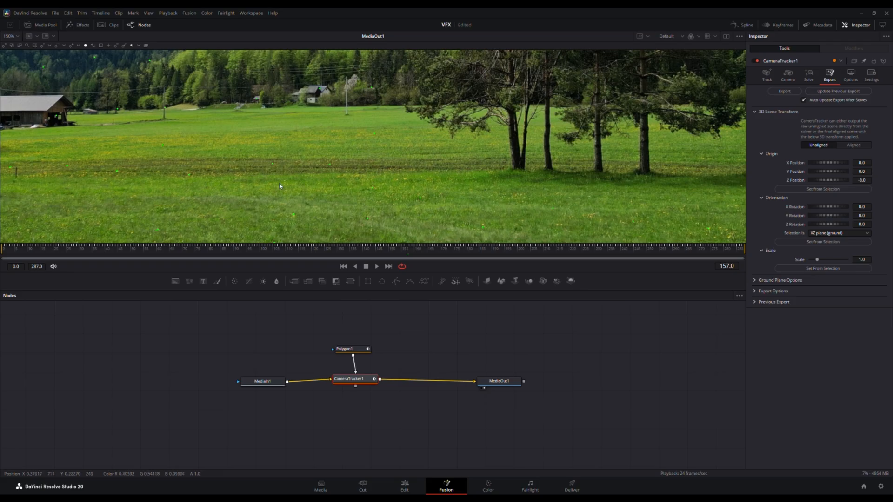
scroll(349, 197, "down", 3)
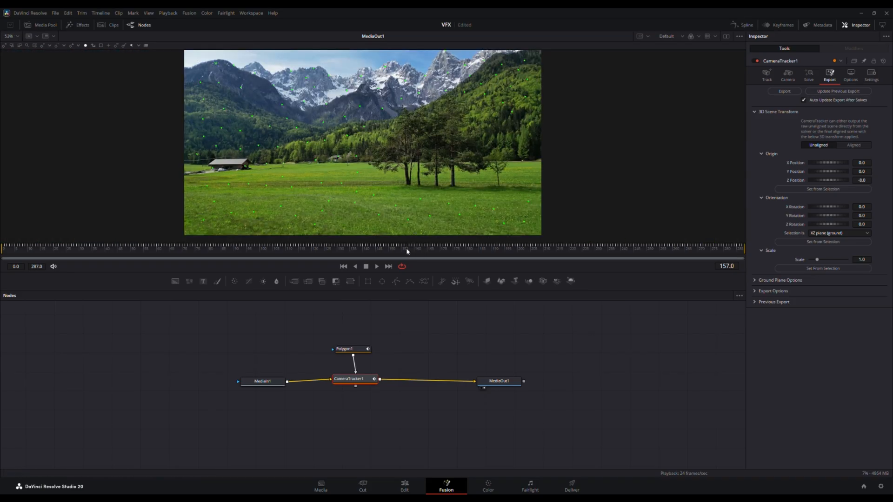
mouse_move(406, 247)
left_mouse_down()
mouse_move(489, 242)
mouse_move(274, 234)
mouse_move(324, 232)
left_mouse_up()
mouse_move(355, 186)
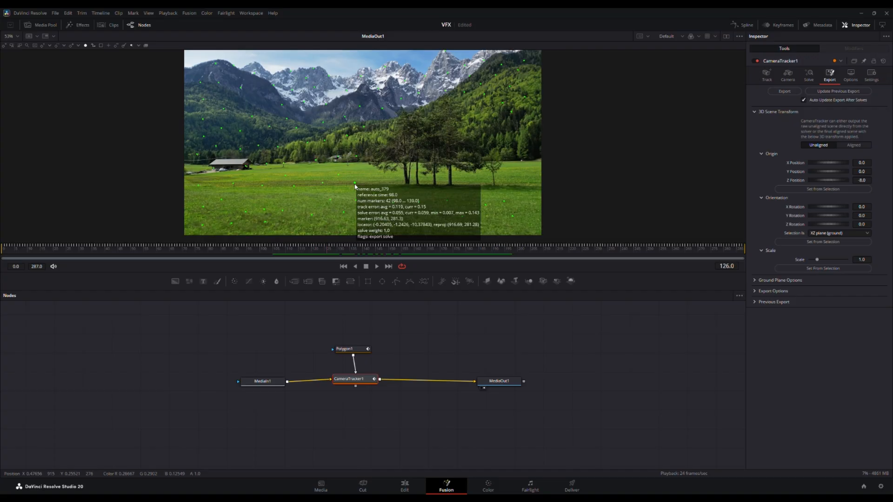
mouse_move(324, 185)
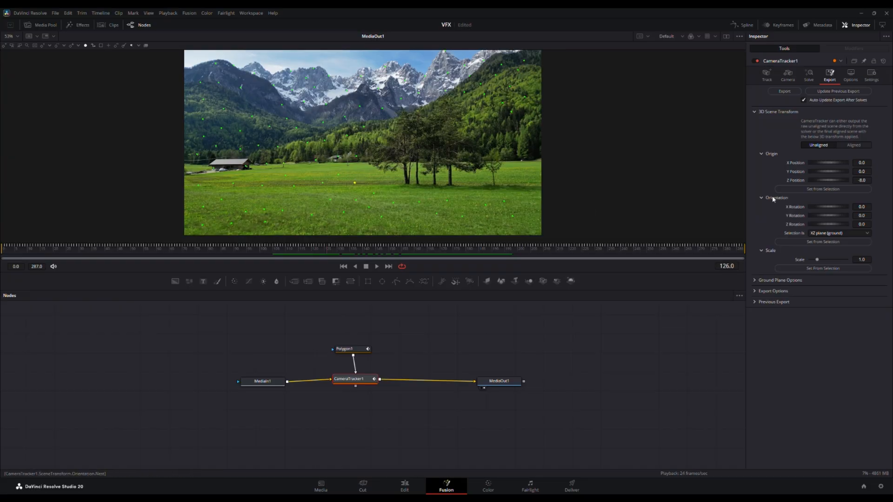
left_click(818, 189)
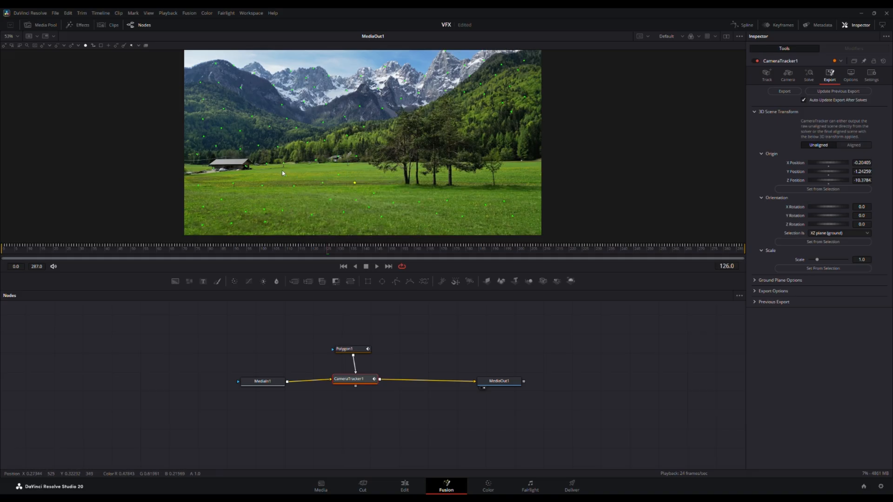
Step: Set the scene orientation from a group of field points as the XZ plane (ground), and switch the 3D Scene Transform to Aligned
left_click_drag(279, 172, 376, 204)
left_click(819, 243)
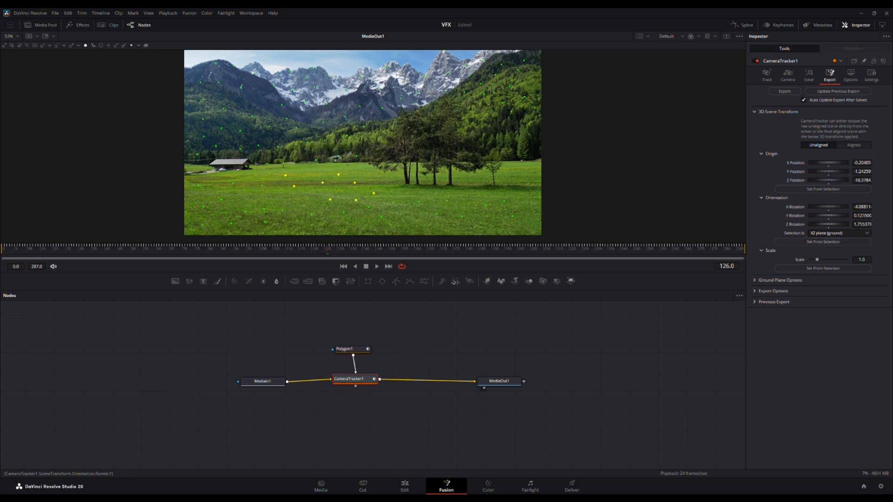
left_click(858, 146)
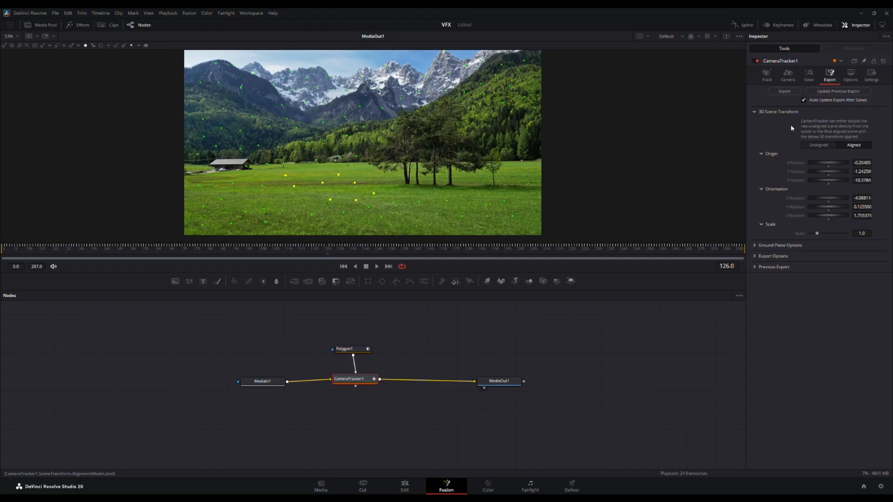
Step: Export the solved 3D scene from CameraTracker1 and move the exported nodes into a separate group below the tracker chain
left_click(784, 91)
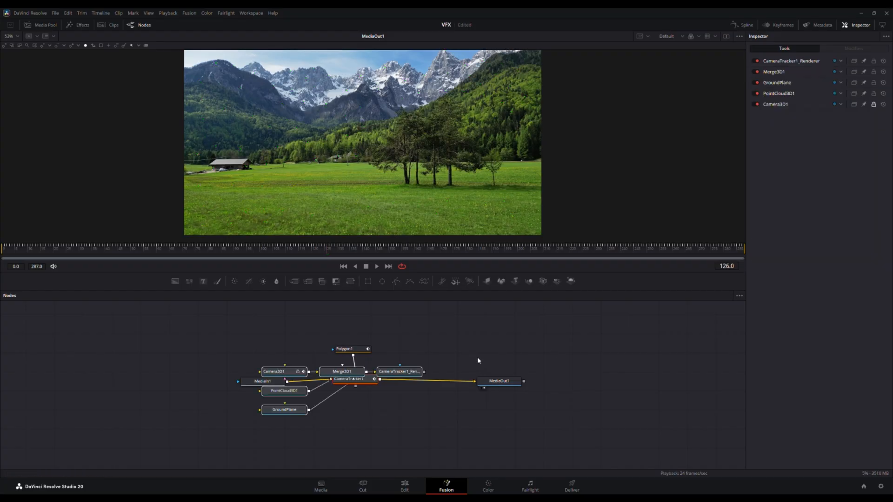
left_click_drag(475, 353, 499, 311)
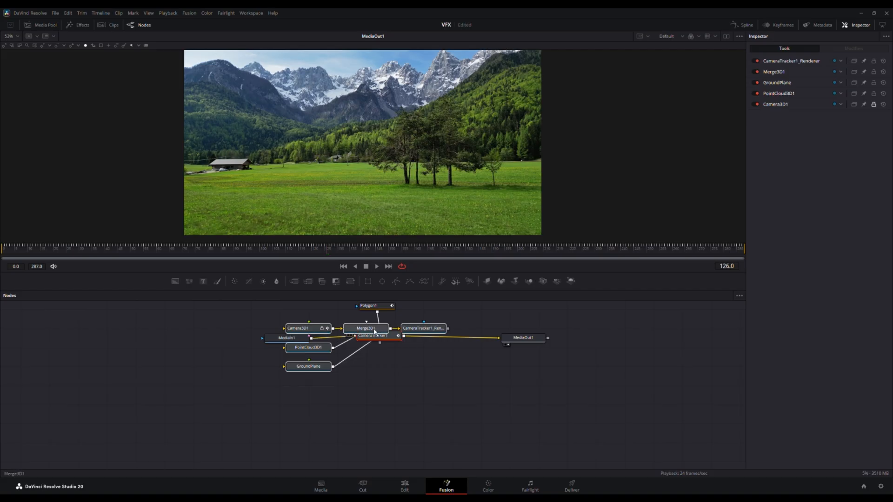
left_click_drag(375, 331, 418, 374)
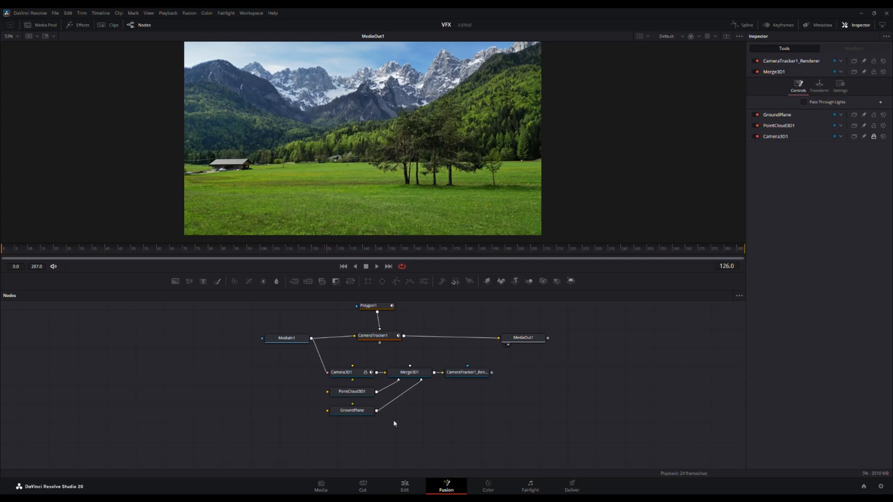
left_click_drag(484, 425, 475, 408)
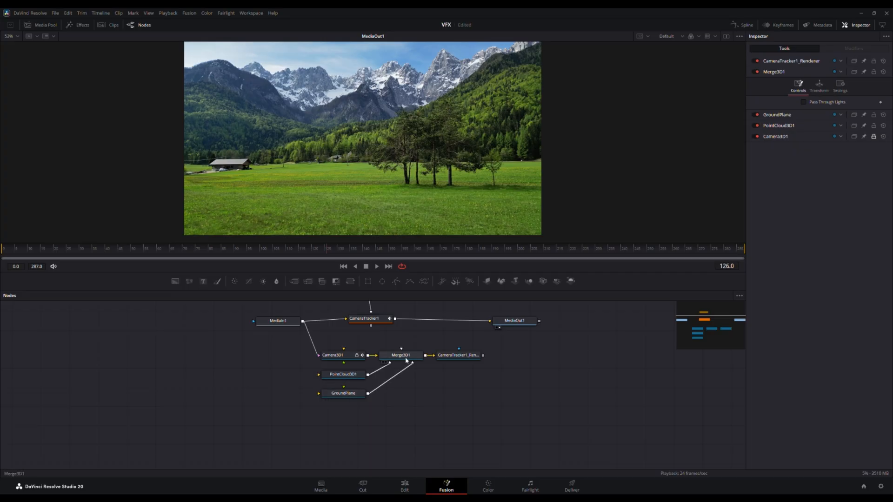
left_click(464, 359)
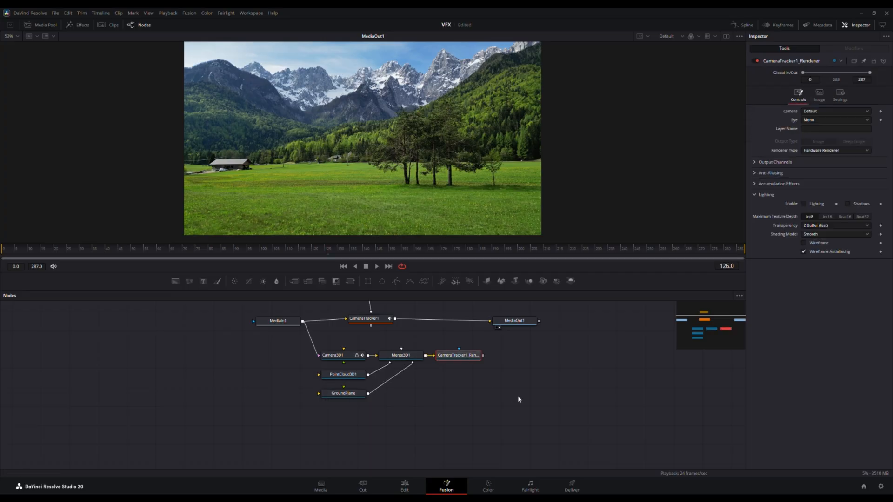
left_click_drag(530, 392, 530, 418)
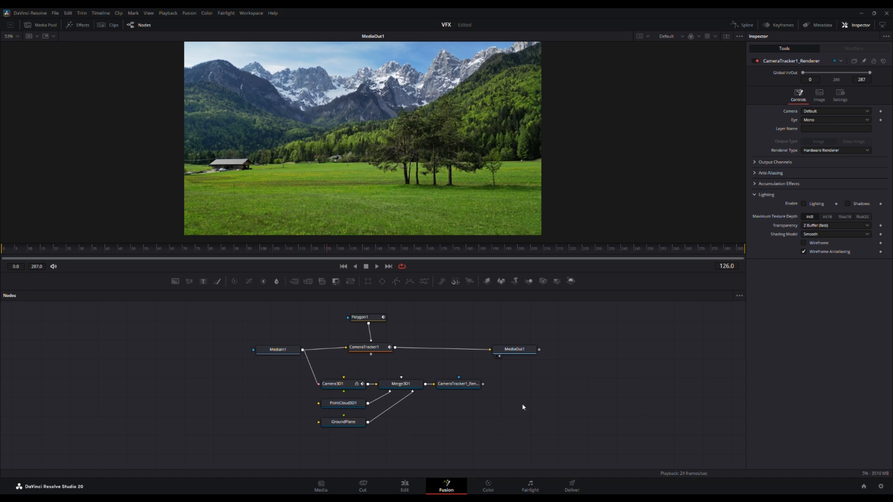
scroll(512, 409, "down", 3)
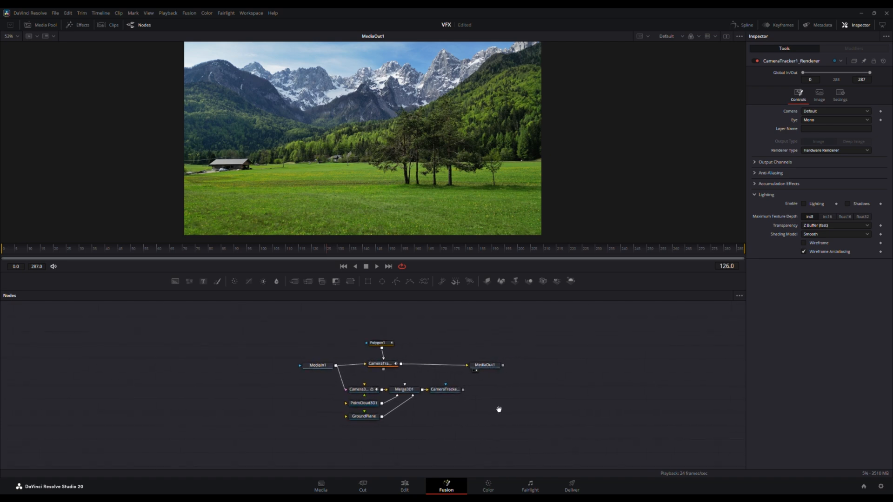
Step: Show Merge3D1 in the viewer, inspect the point cloud and ground plane in perspective, and switch the view to Camera3D1
left_click(397, 396)
scroll(397, 396, "up", 2)
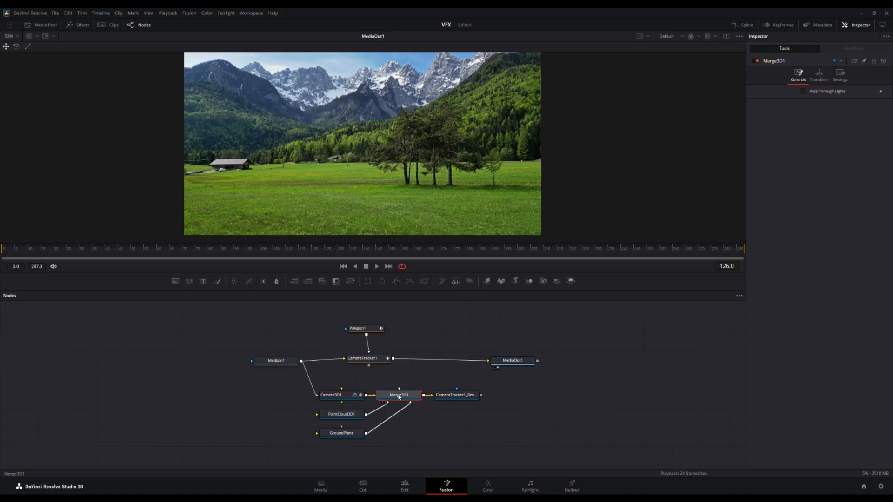
key("1")
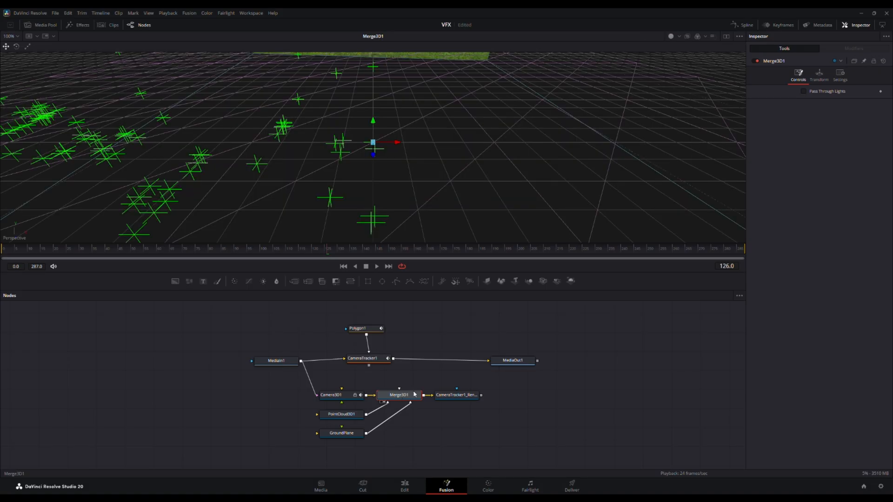
mouse_move(315, 181)
left_mouse_down()
mouse_move(323, 132)
mouse_move(323, 165)
left_mouse_up()
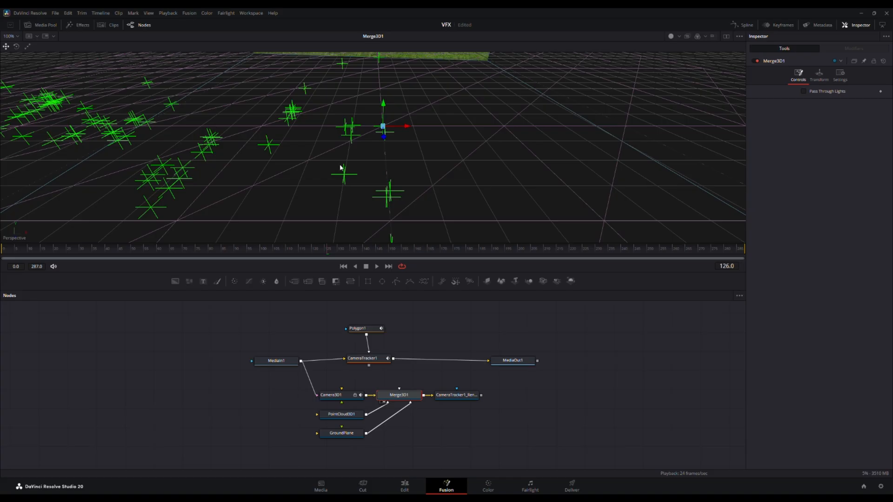
left_click_drag(339, 163, 358, 120)
scroll(377, 140, "down", 10)
scroll(407, 163, "up", 3)
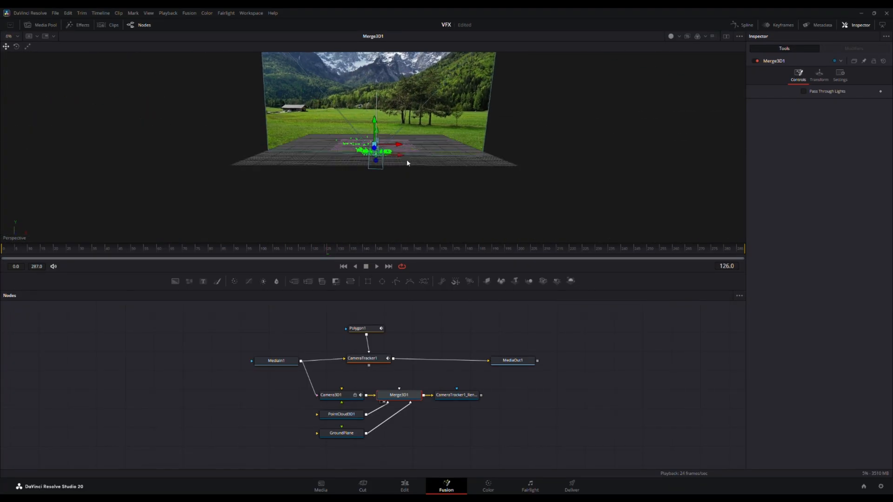
scroll(407, 164, "up", 4)
scroll(406, 169, "down", 4)
left_click(543, 238)
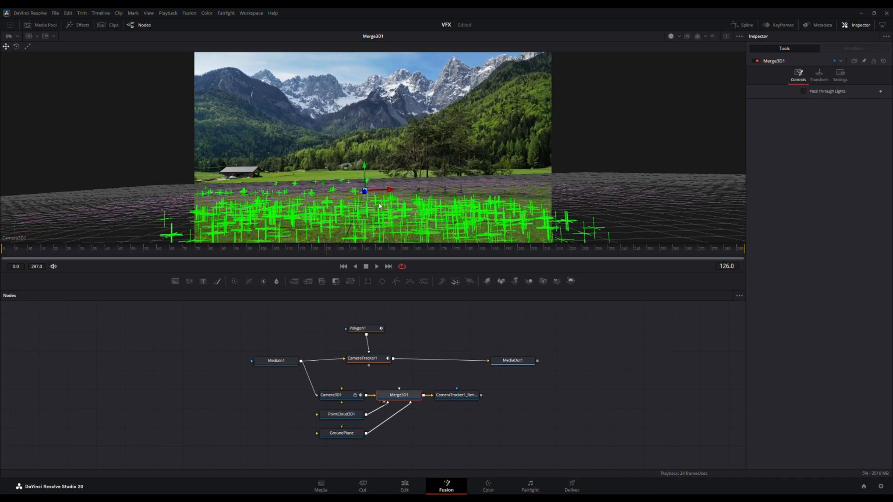
Step: Set PointCloud3D1's style to Point with size 2.82, and scrub to frame 165 to check how the points stick
left_click(349, 415)
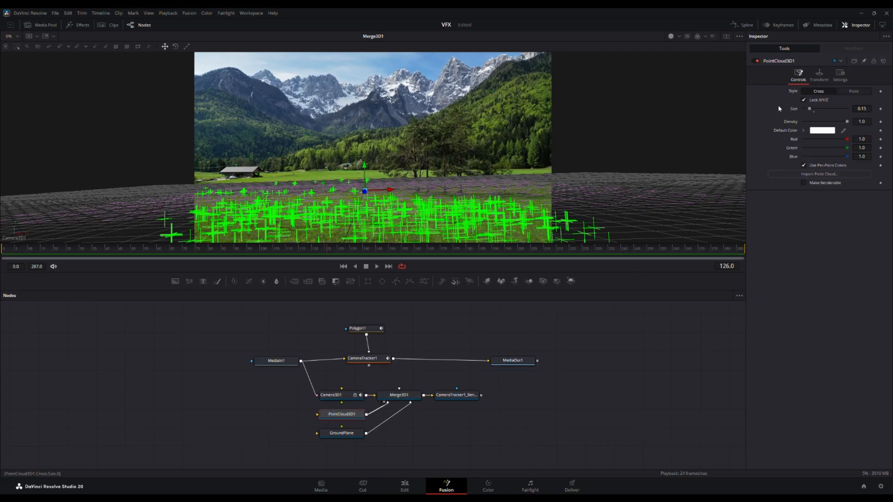
left_click(854, 92)
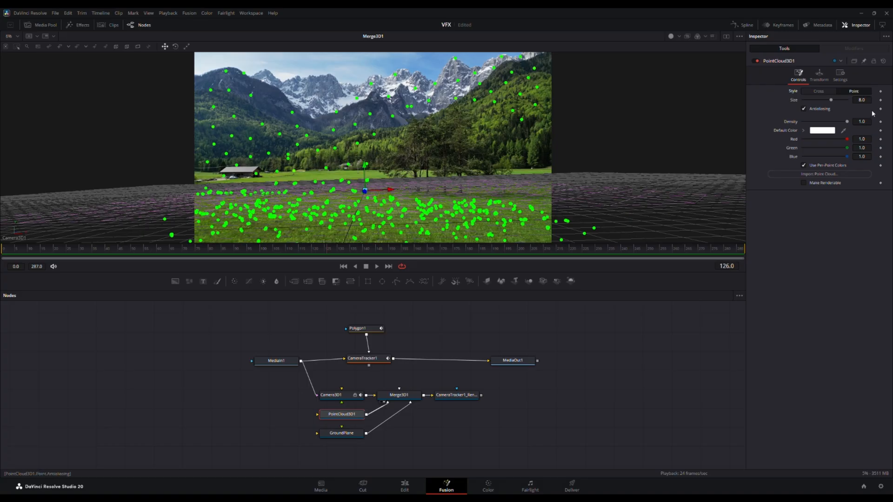
left_click_drag(831, 100, 806, 100)
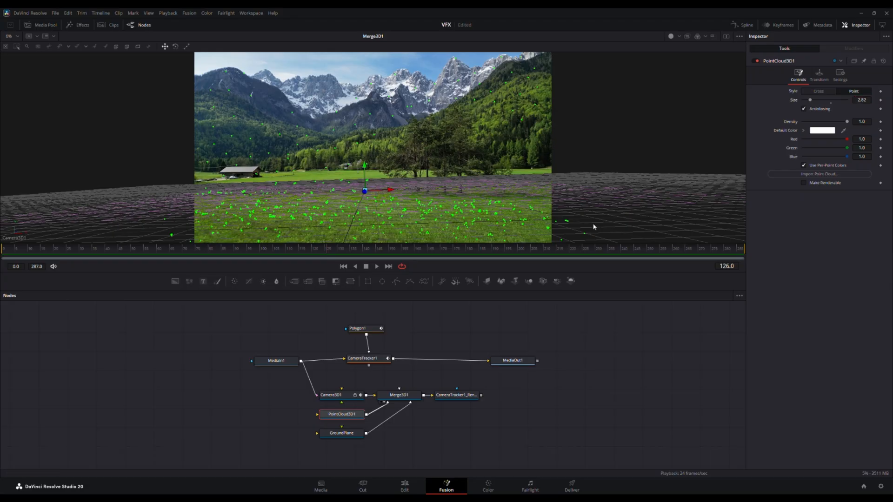
left_click_drag(324, 249, 431, 248)
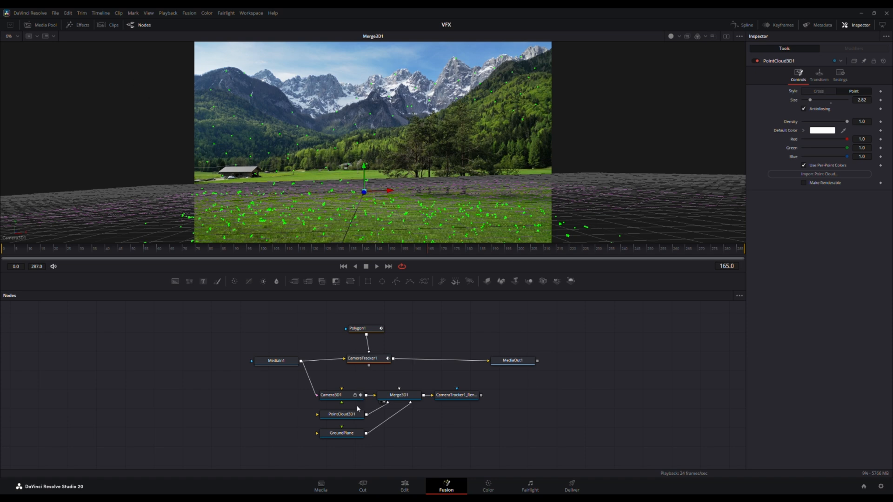
Step: Set GroundPlane's diffuse color to white, turn off its wireframe, and scrub the shot to frame 150 to check the alignment
left_click(344, 433)
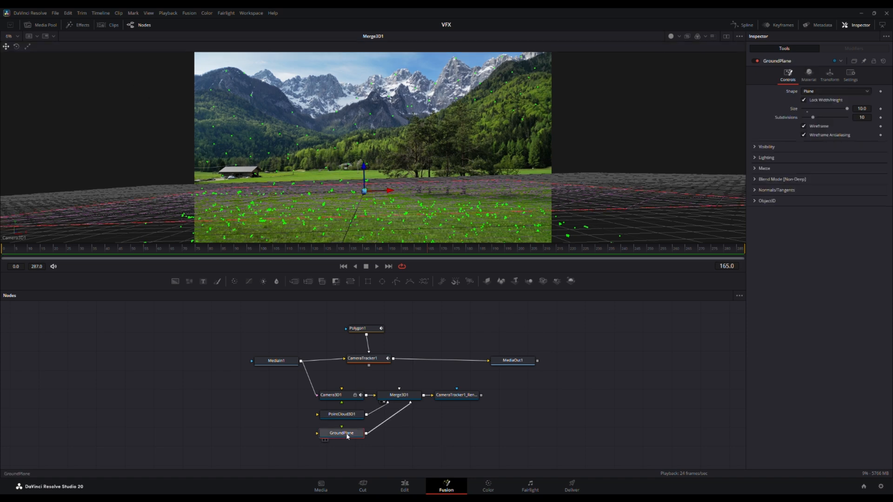
left_click(808, 74)
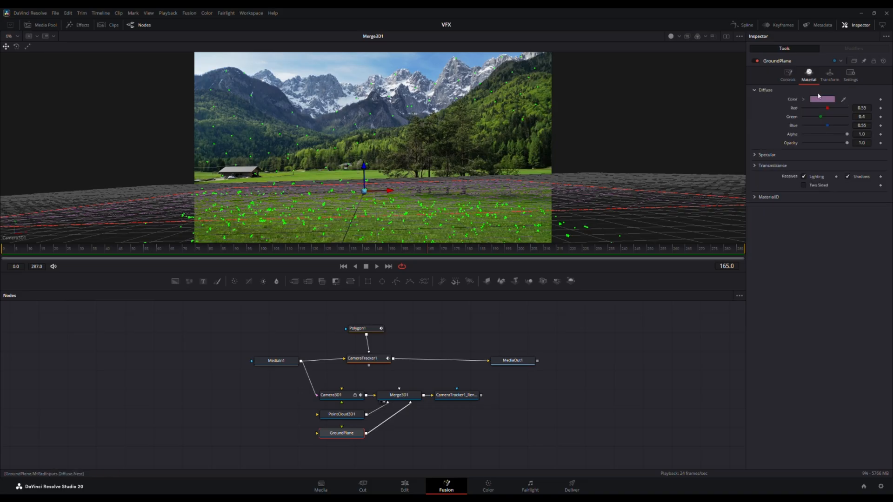
left_click(402, 288)
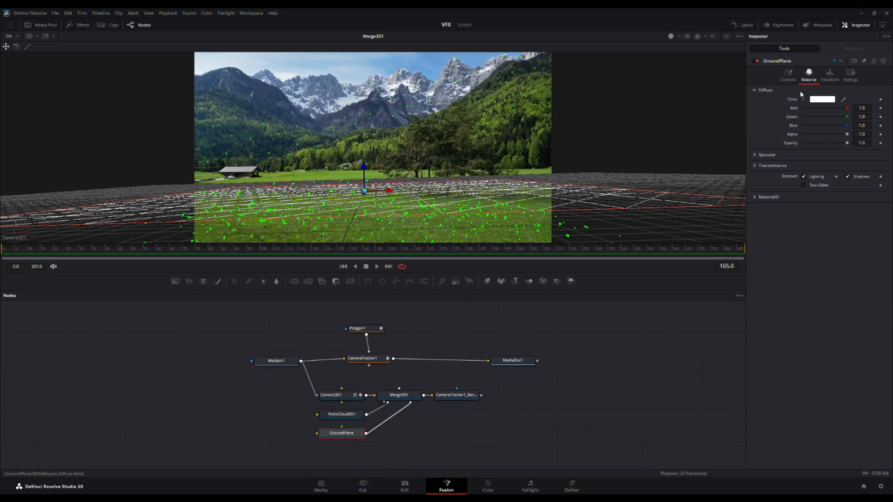
left_click(787, 75)
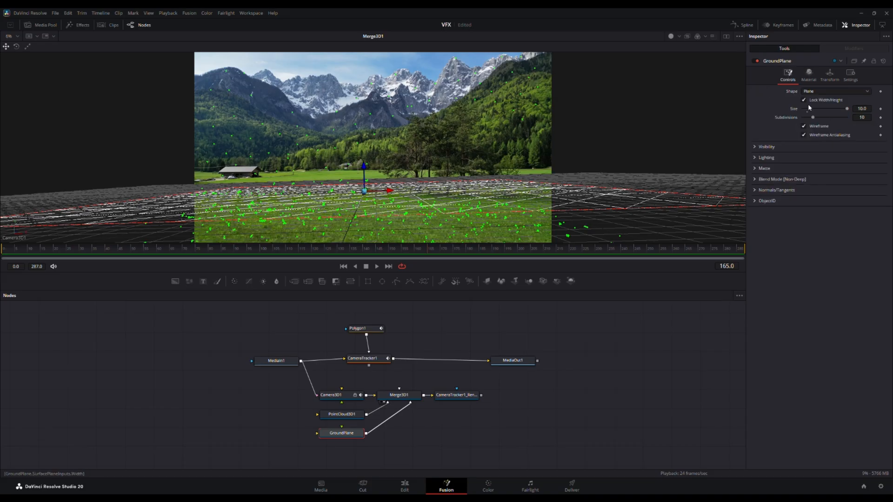
left_click(804, 127)
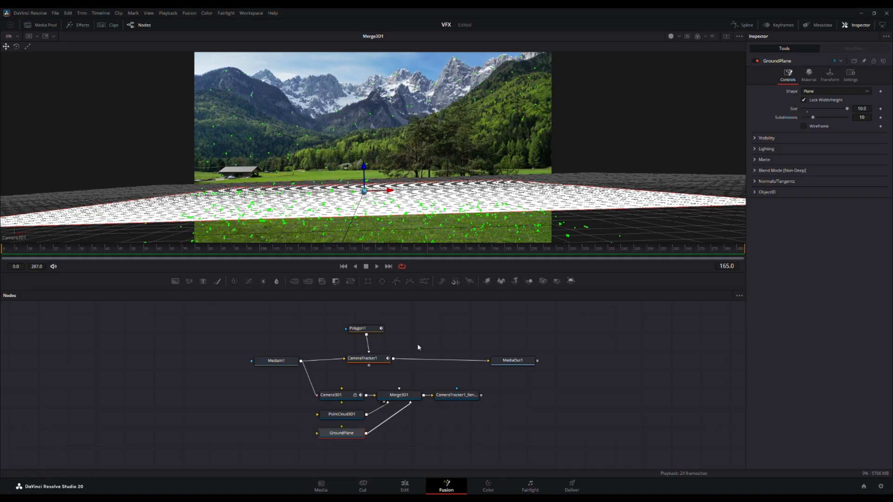
left_click_drag(441, 254, 362, 257)
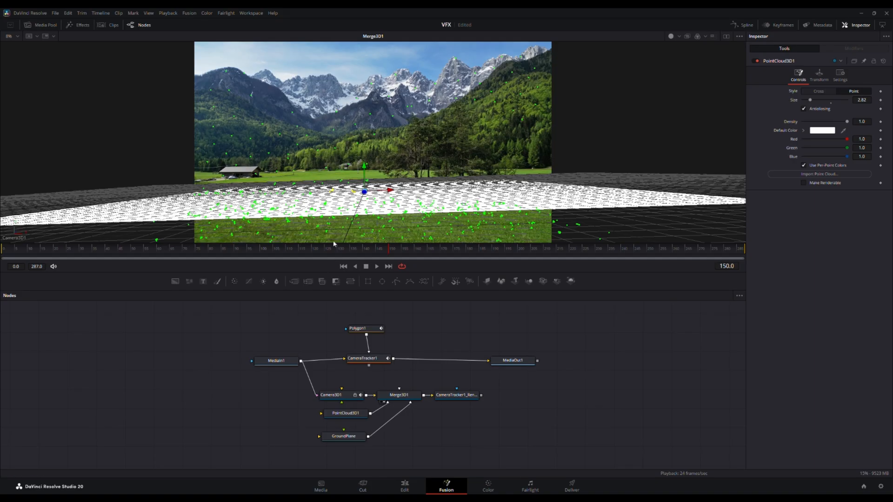
Step: Create an image plane at a field point of the point cloud and arrange Merge3D2 and ImagePlane3D1 beside PointCloud3D1
left_click(349, 200)
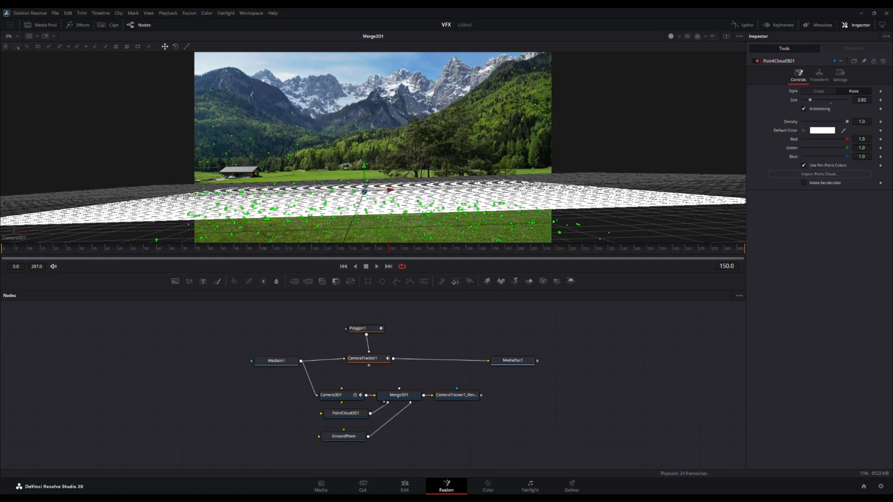
left_click_drag(356, 194, 325, 187)
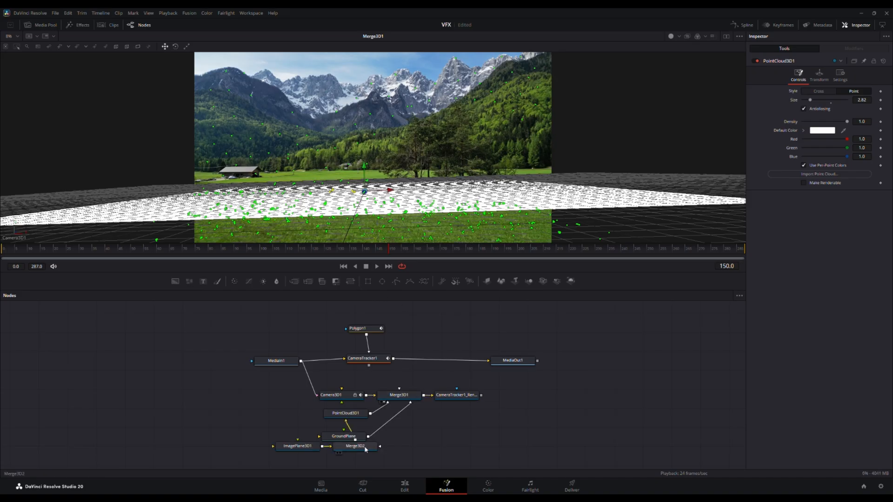
left_click_drag(350, 444, 281, 411)
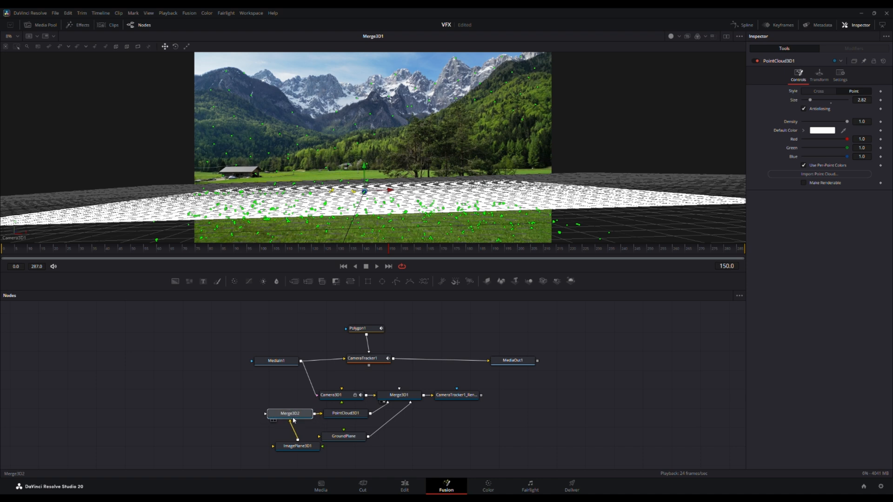
left_click_drag(301, 451, 282, 444)
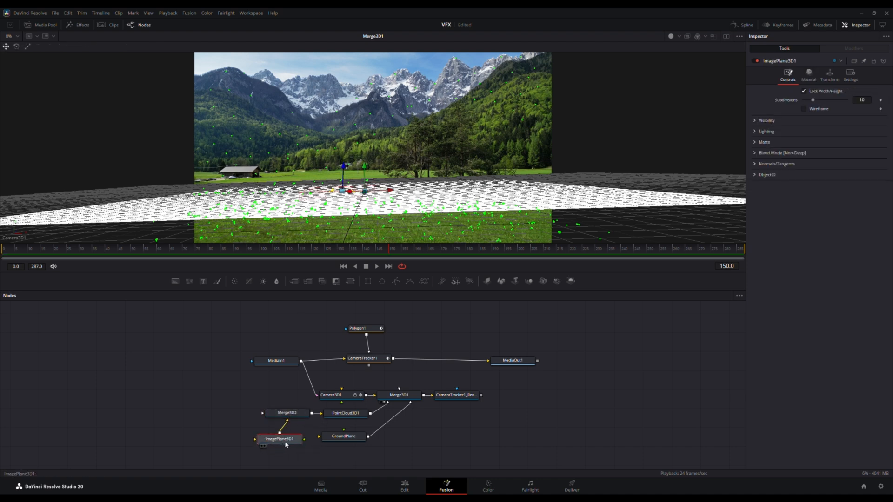
Step: Rotate ImagePlane3D1 upright with rotation X 6.3, Y -4.8 and Z 89.1, and save the project
left_click(832, 85)
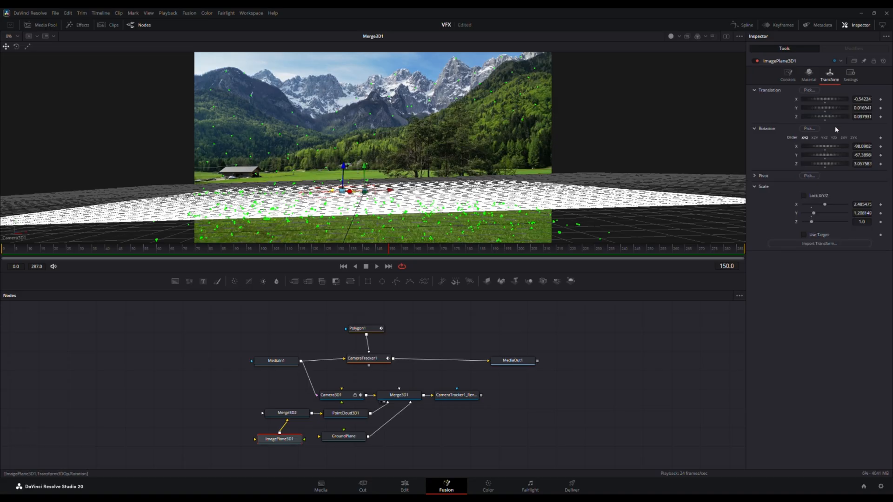
mouse_move(826, 165)
left_mouse_down()
mouse_move(840, 168)
mouse_move(826, 147)
mouse_move(839, 152)
mouse_move(830, 165)
left_mouse_up()
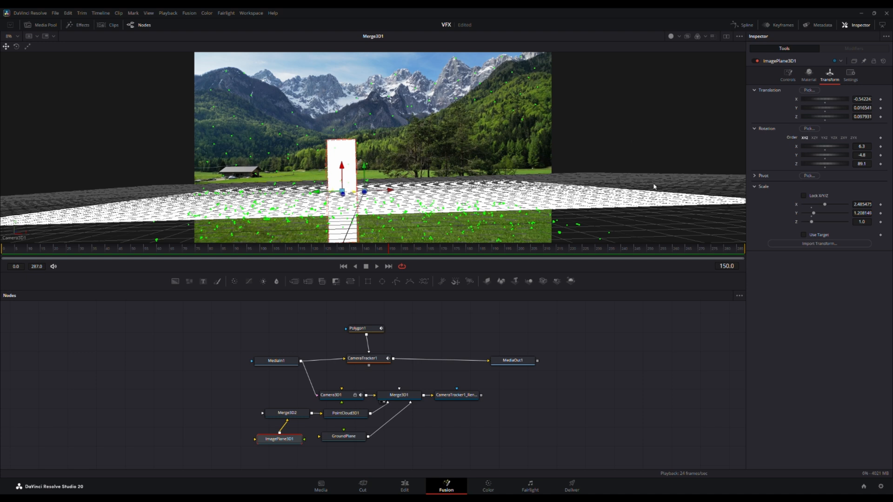
key("ctrl+s")
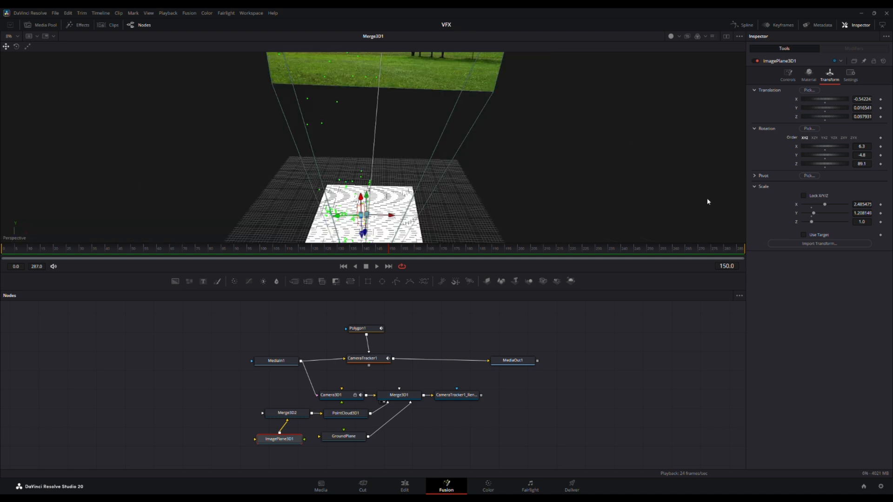
Step: Examine in the perspective view how the upright image plane sits among the ground plane and tracked points
left_click_drag(367, 209, 389, 124)
scroll(387, 128, "up", 6)
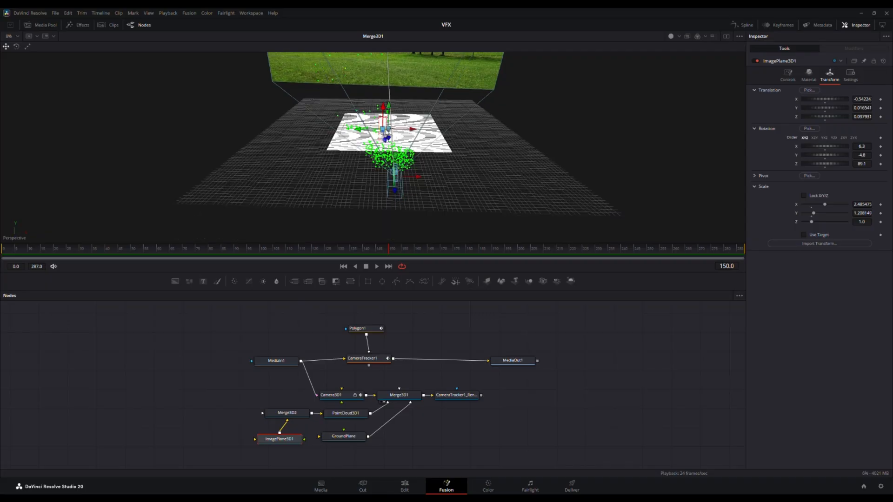
left_click_drag(385, 132, 363, 162)
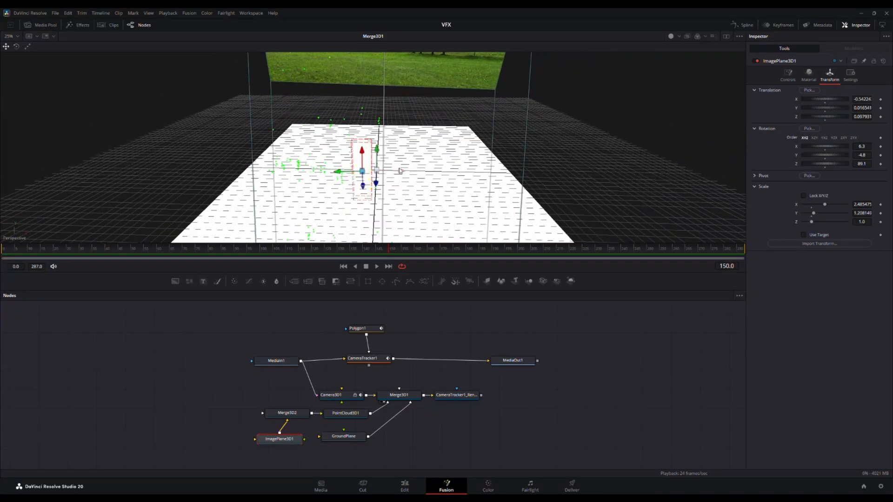
scroll(438, 178, "up", 1)
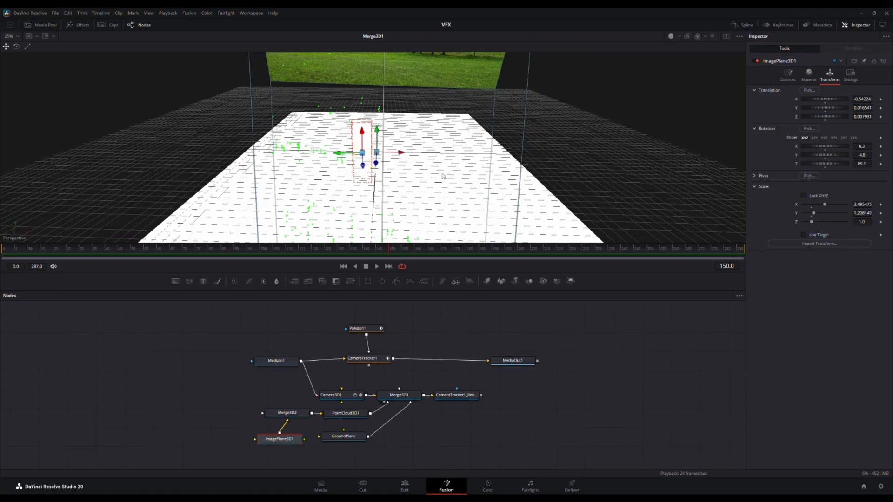
left_click_drag(425, 173, 261, 140)
scroll(346, 140, "down", 3)
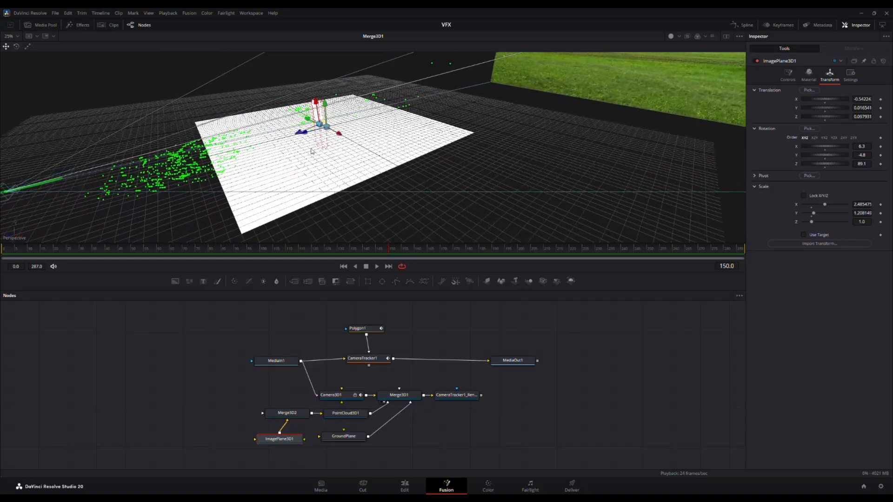
Step: Bring the tracked camera into the perspective view and scrub between frames 147 and 194 to check its movement
left_click_drag(111, 199, 231, 171)
left_click(398, 254)
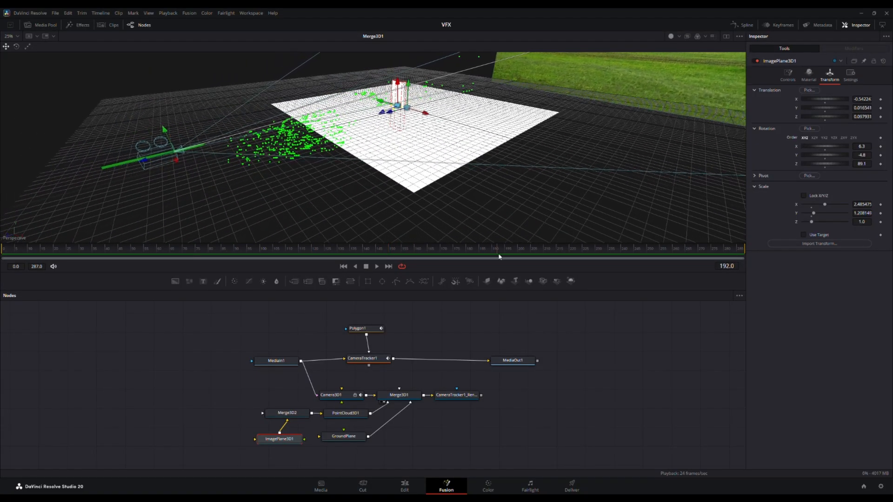
left_click(364, 254)
left_click_drag(363, 254, 385, 248)
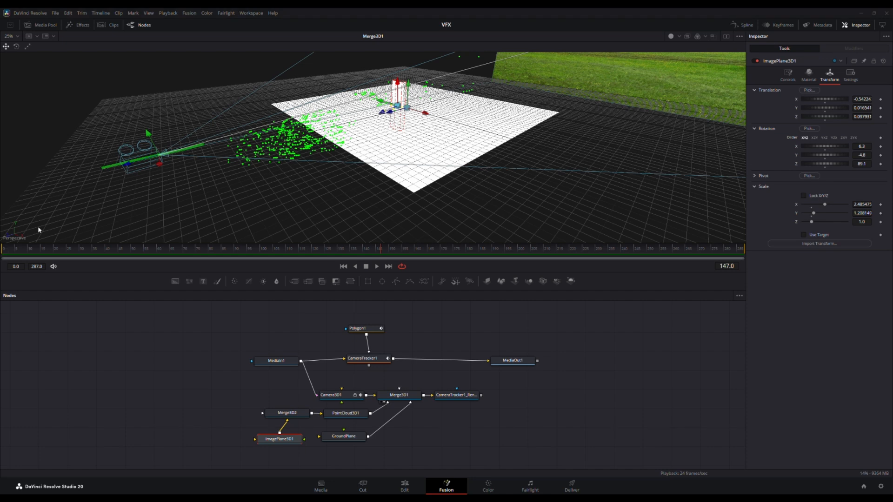
left_click_drag(371, 253, 502, 251)
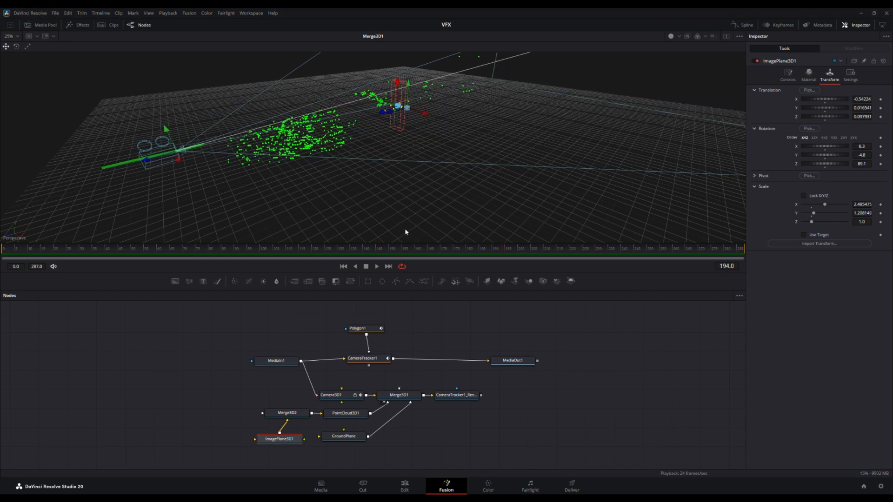
left_click_drag(340, 197, 427, 182)
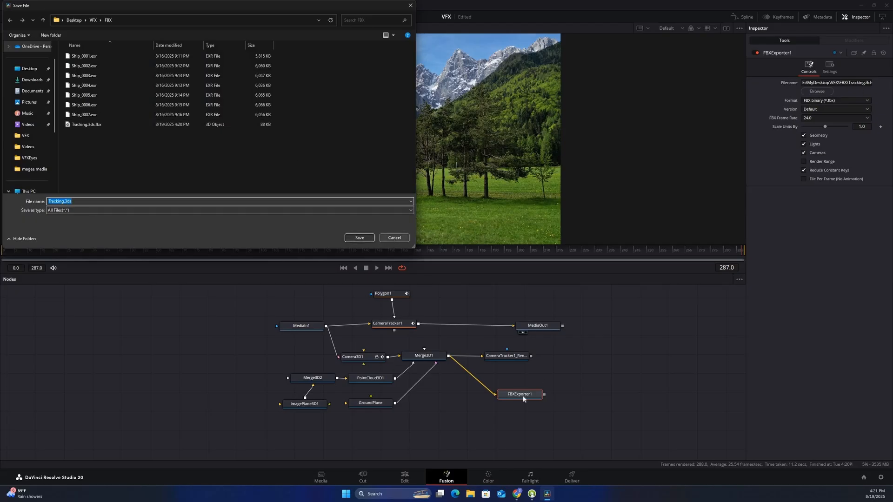
Step: Cancel choosing an output file for FBXExporter1 and show the Fusion toolbar
left_click(395, 238)
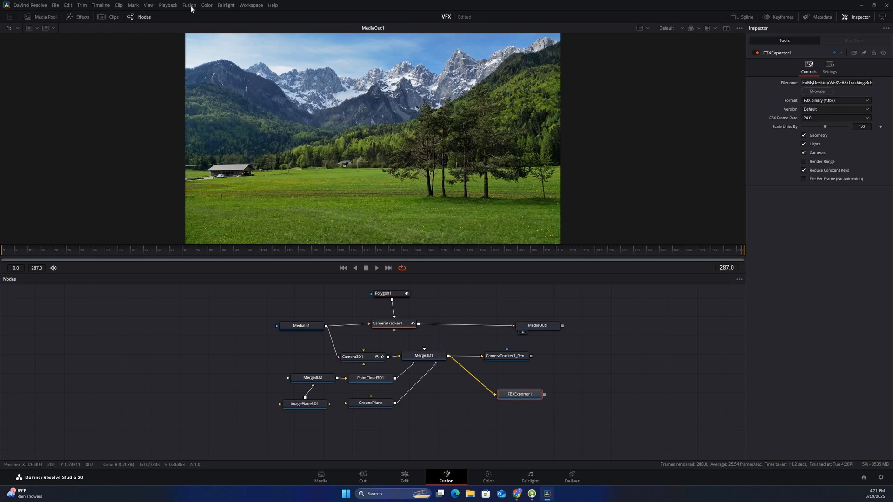
left_click(189, 6)
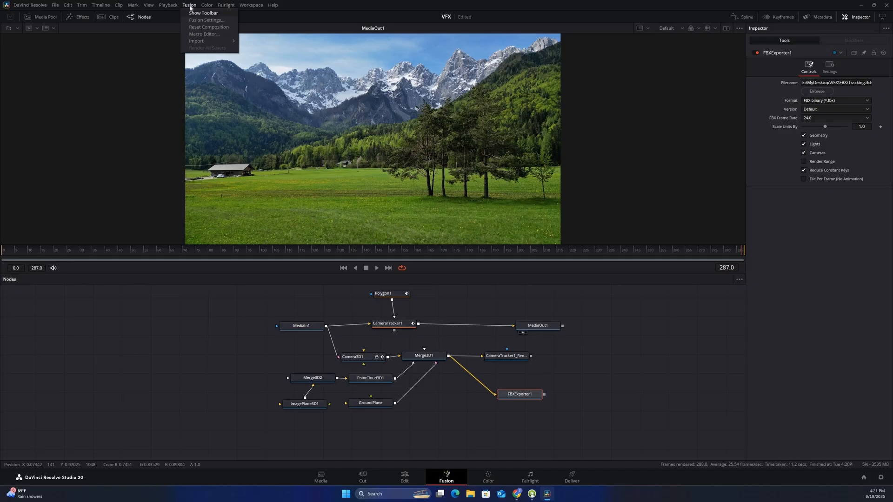
left_click(204, 14)
left_click(189, 5)
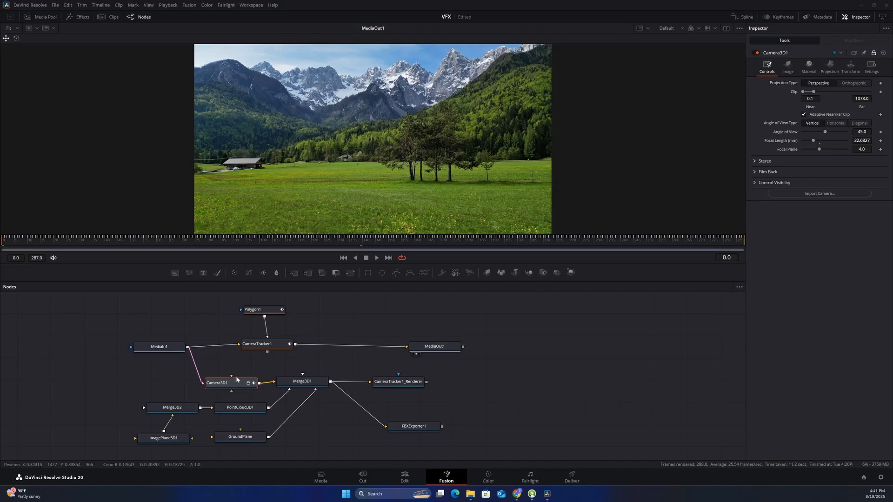
Step: Review the settings of Merge3D1 and the projection and focal controls of Camera3D1
left_click(303, 381)
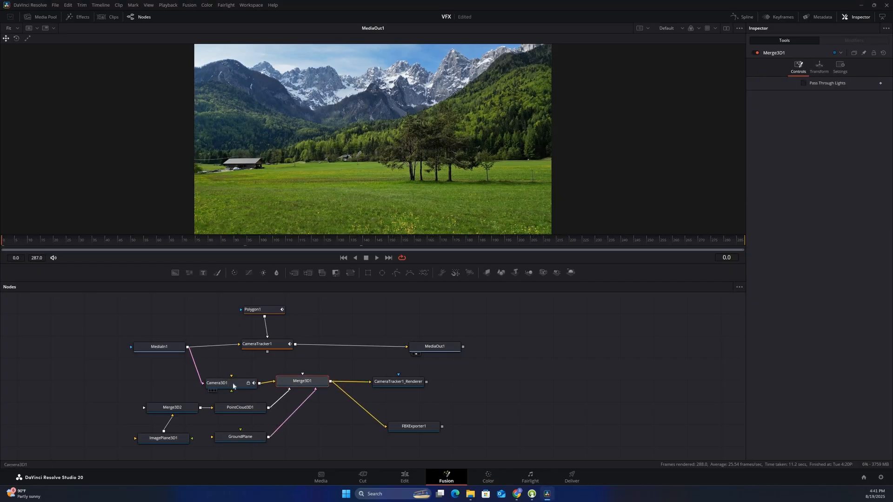
left_click(231, 384)
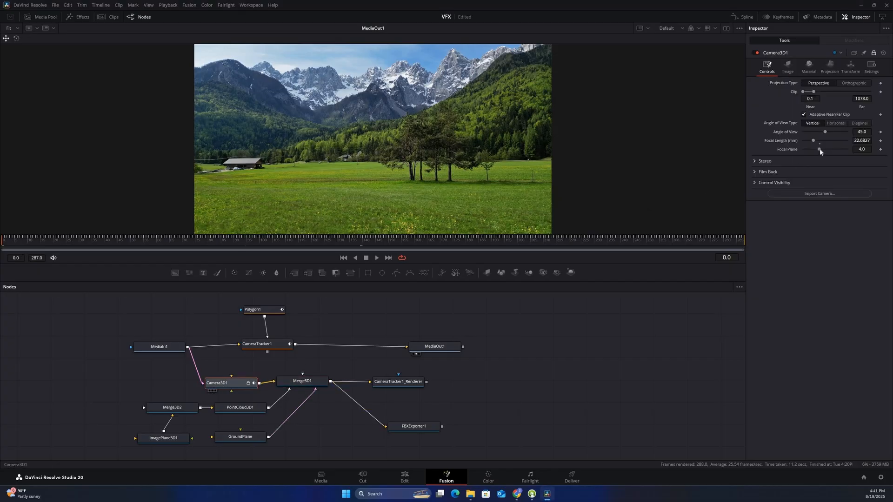